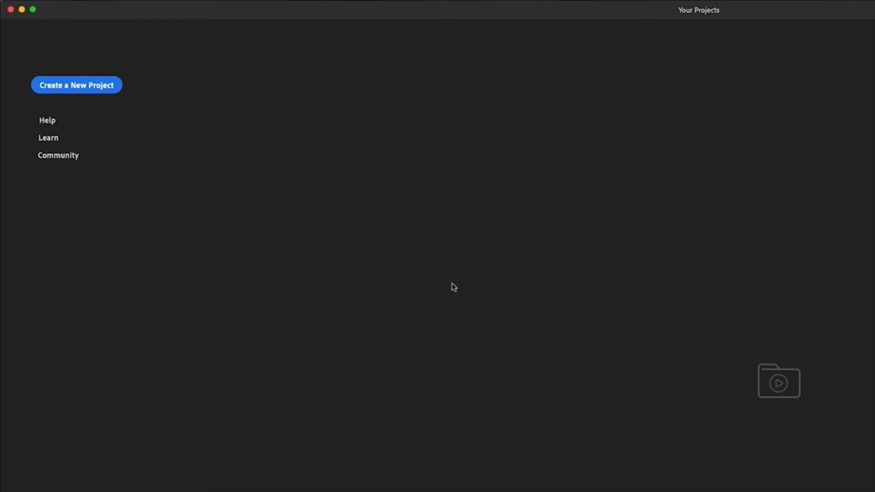
# Step: Start a new project and name it Surfing
pyautogui.click(81, 85)
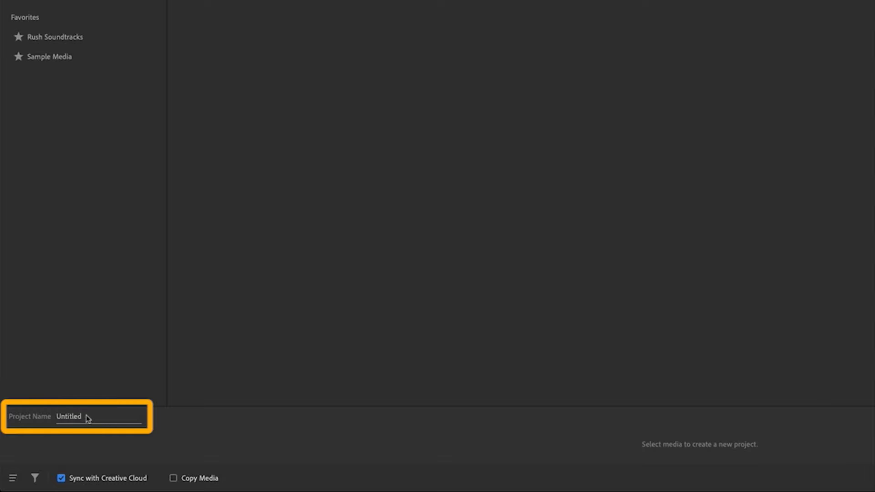
pyautogui.doubleClick(74, 423)
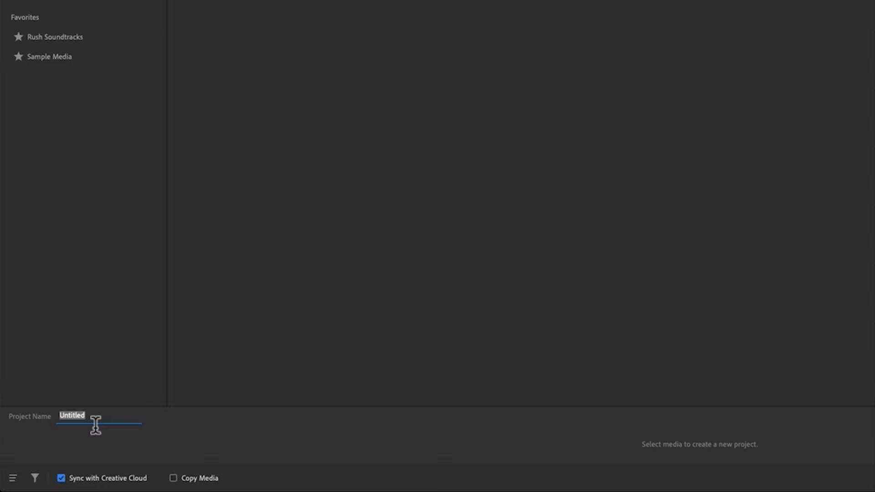
pyautogui.write('Surfing')
pyautogui.press('Return')
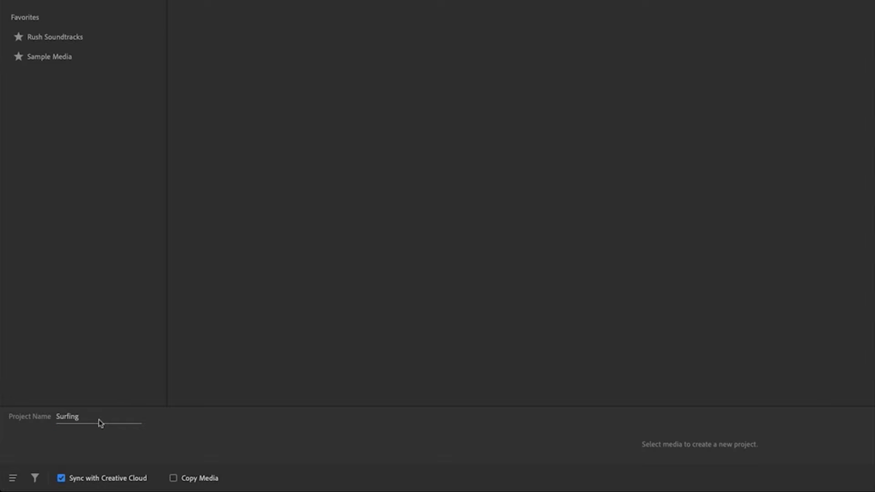
pyautogui.click(61, 481)
pyautogui.click(62, 481)
pyautogui.click(35, 479)
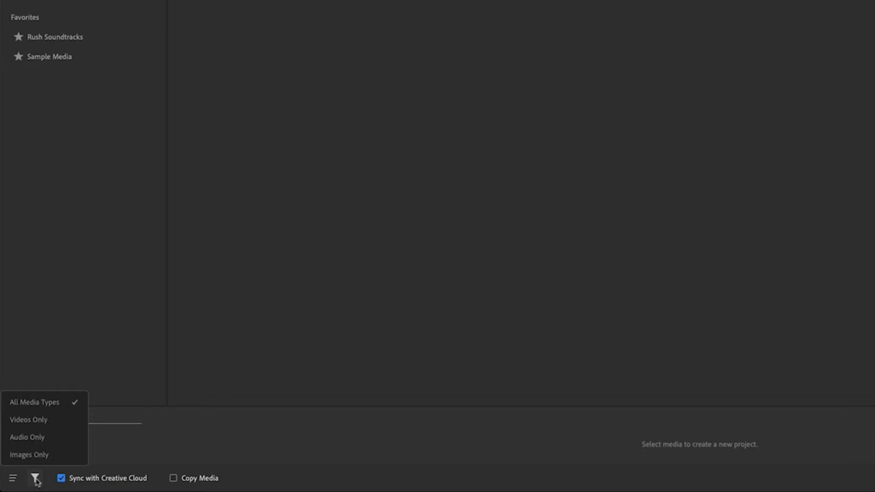
pyautogui.click(12, 478)
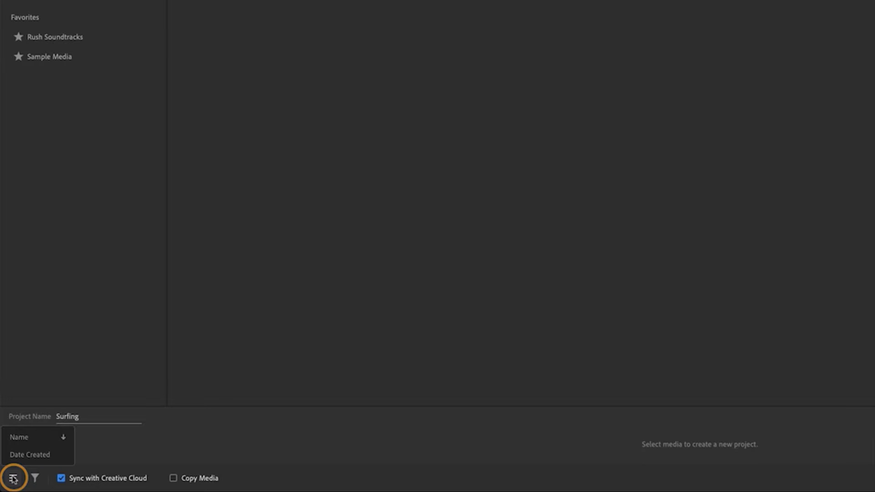
pyautogui.click(13, 479)
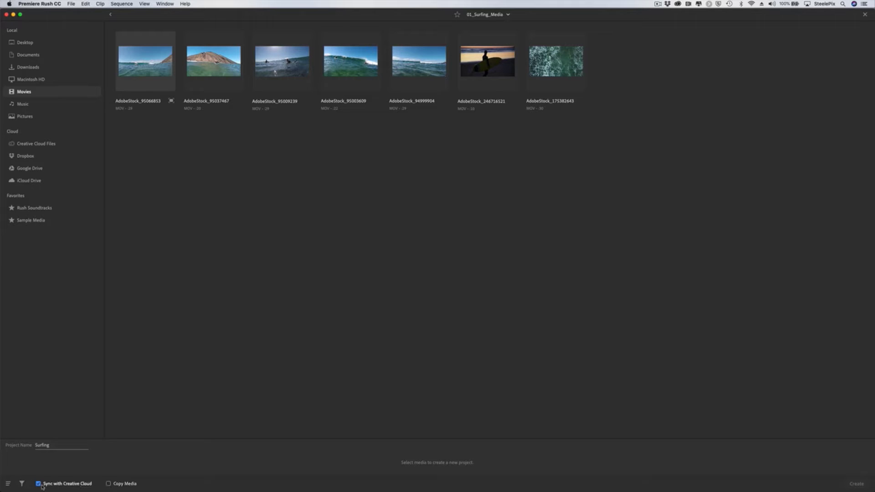
# Step: Sort the clips by date created and select AdobeStock_175382643, AdobeStock_95037467, AdobeStock_95003609 and AdobeStock_95009239 in that order
pyautogui.click(7, 484)
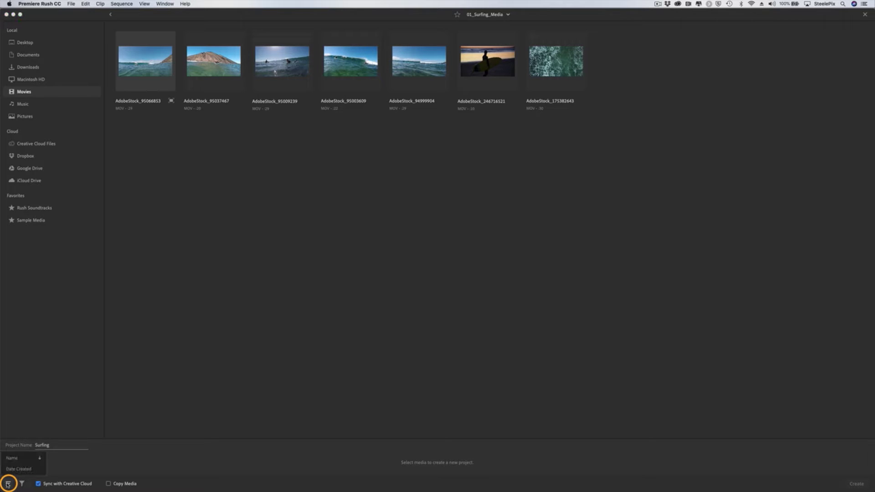
pyautogui.click(20, 469)
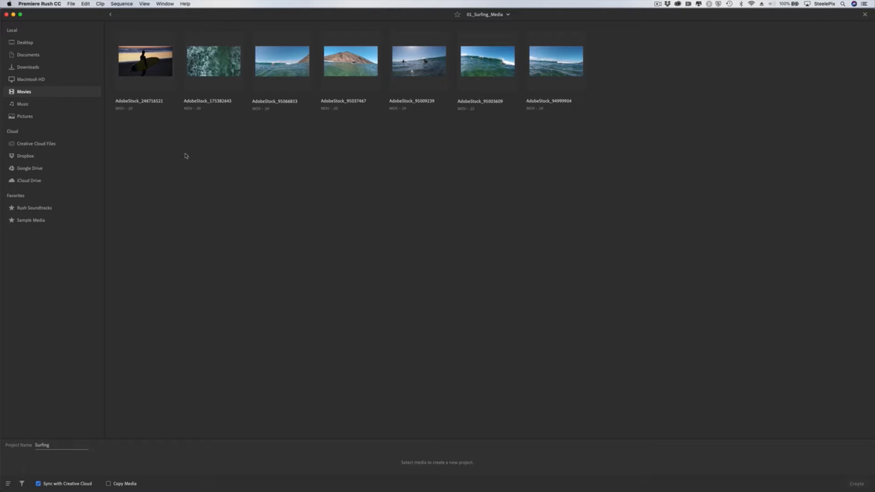
pyautogui.click(214, 68)
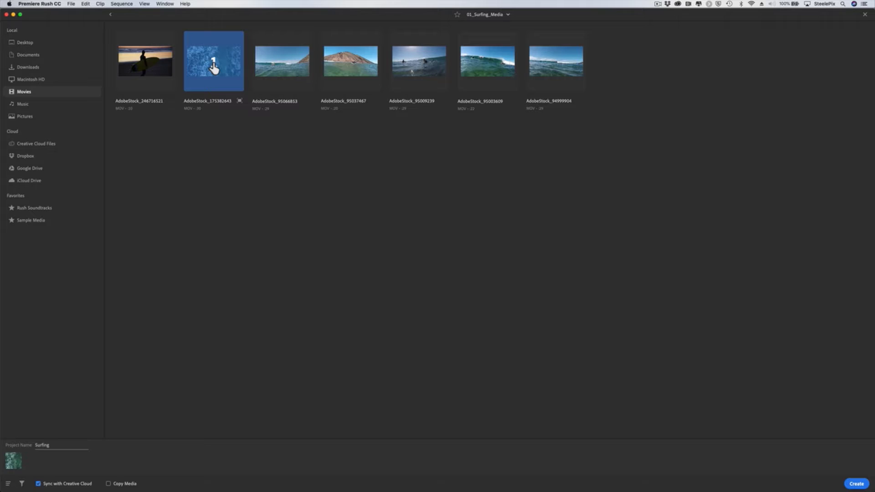
pyautogui.click(353, 73)
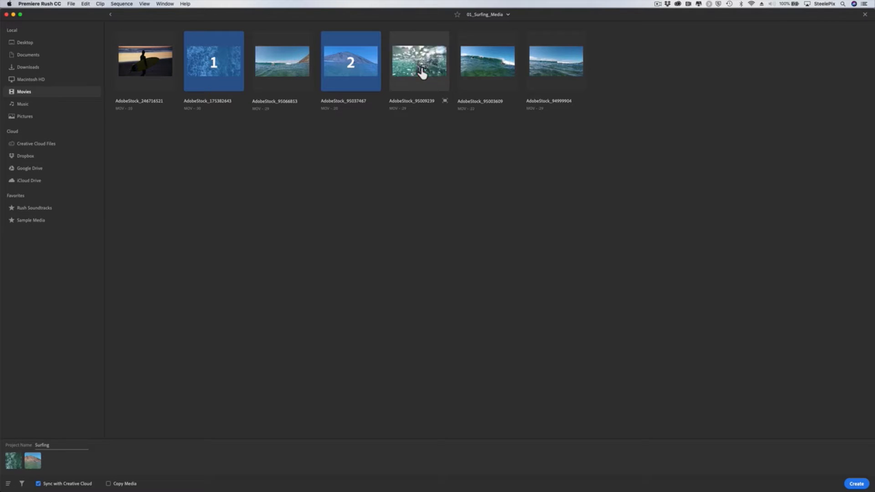
pyautogui.click(482, 73)
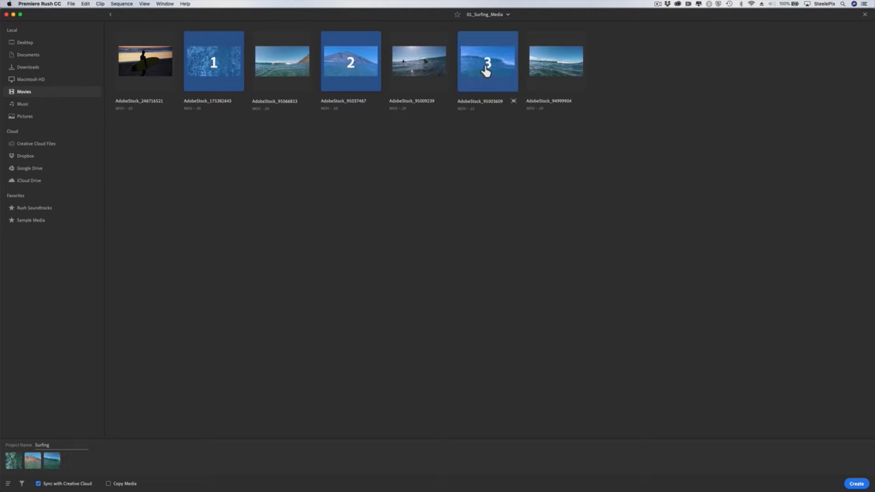
pyautogui.click(435, 71)
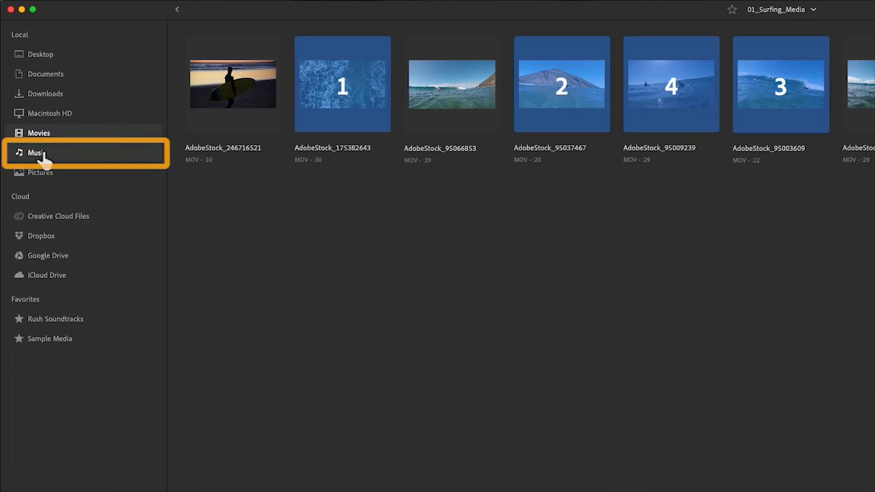
# Step: Add the APM_Adobe_Going Home_v3 track from the Adobe folder in Music to the selection and create the project
pyautogui.click(44, 155)
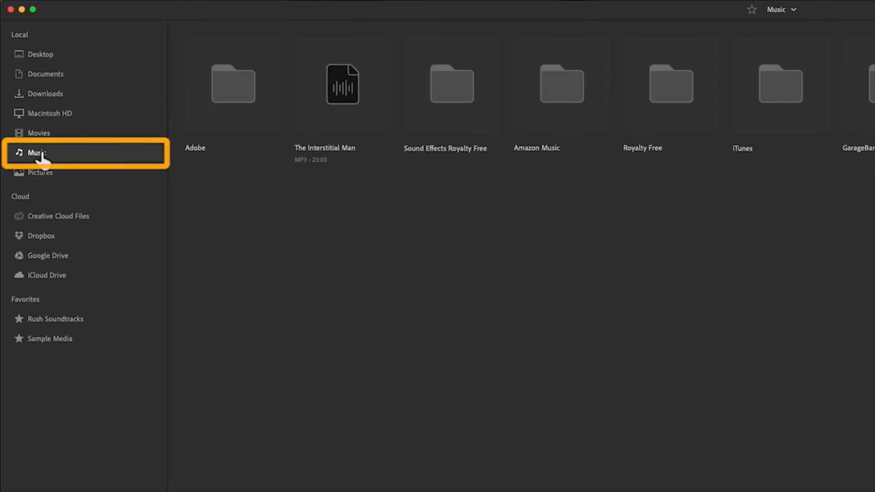
pyautogui.click(251, 105)
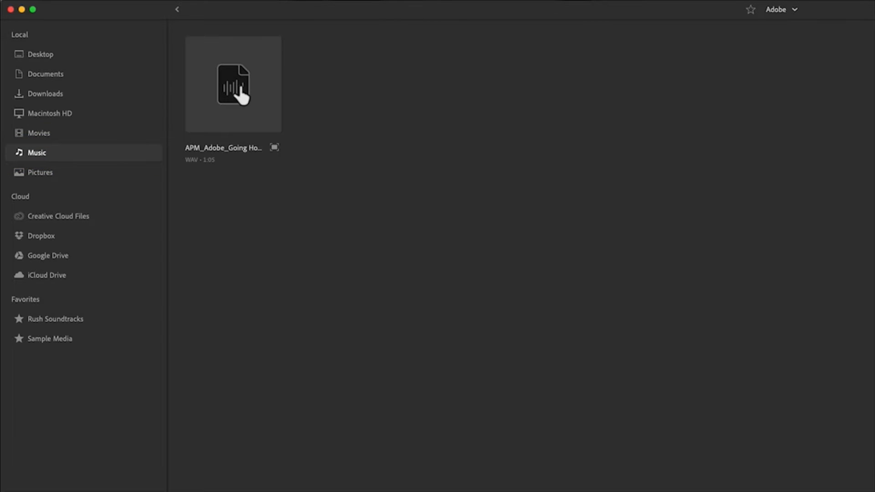
pyautogui.click(237, 98)
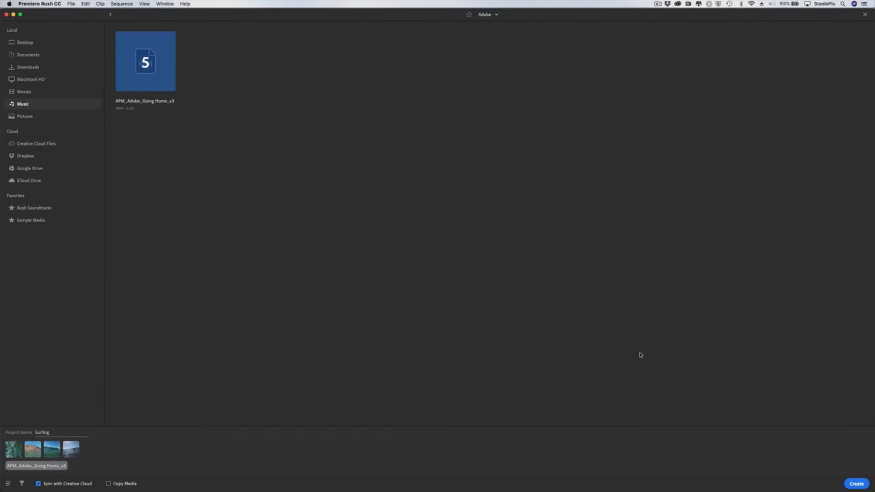
pyautogui.click(856, 484)
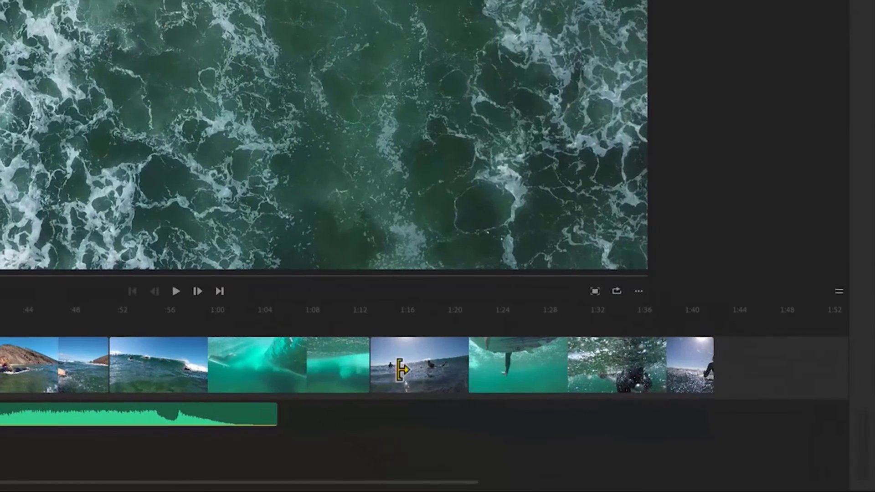
pyautogui.click(639, 292)
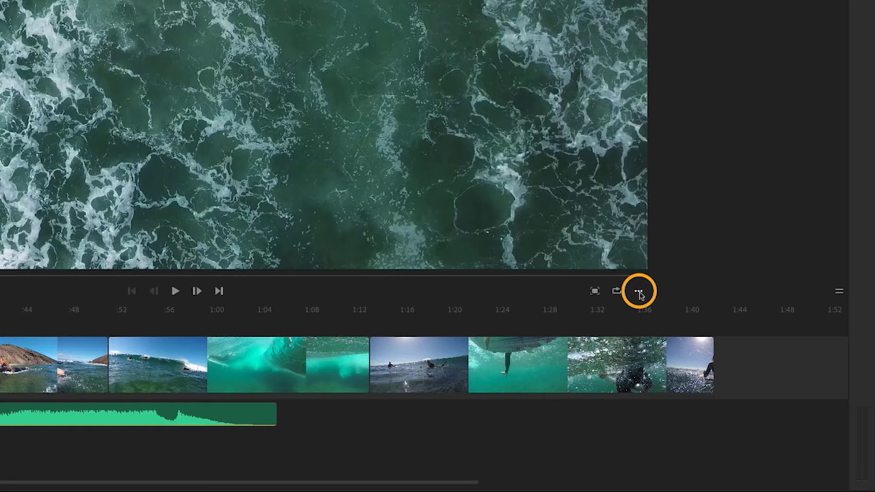
pyautogui.moveTo(644, 258)
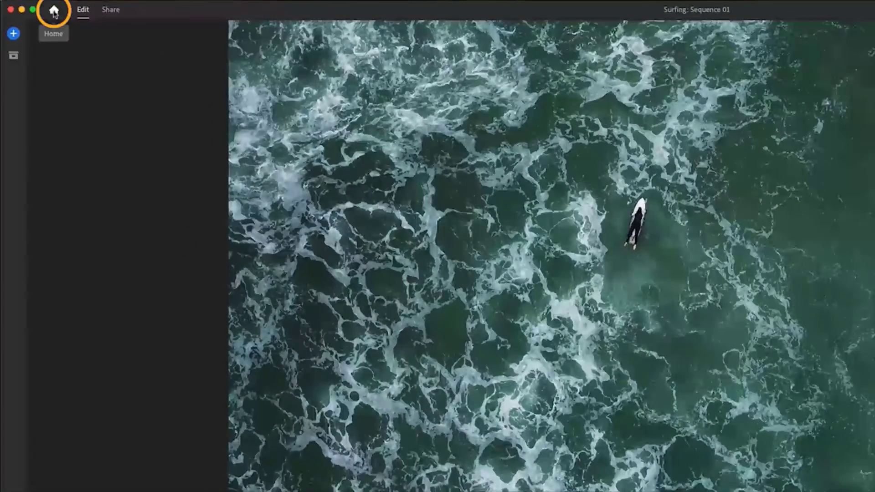
# Step: Return to the projects overview, look over the Surfing project's management options and reopen the project
pyautogui.click(54, 11)
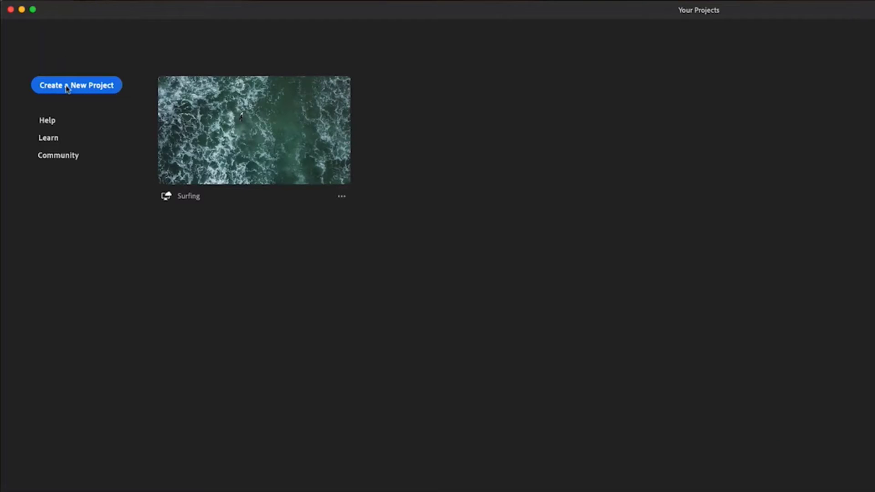
pyautogui.click(341, 197)
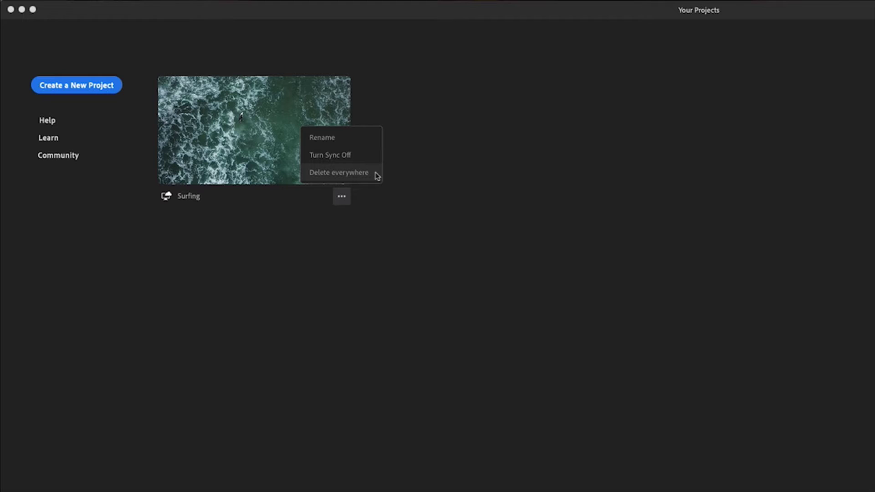
pyautogui.click(260, 134)
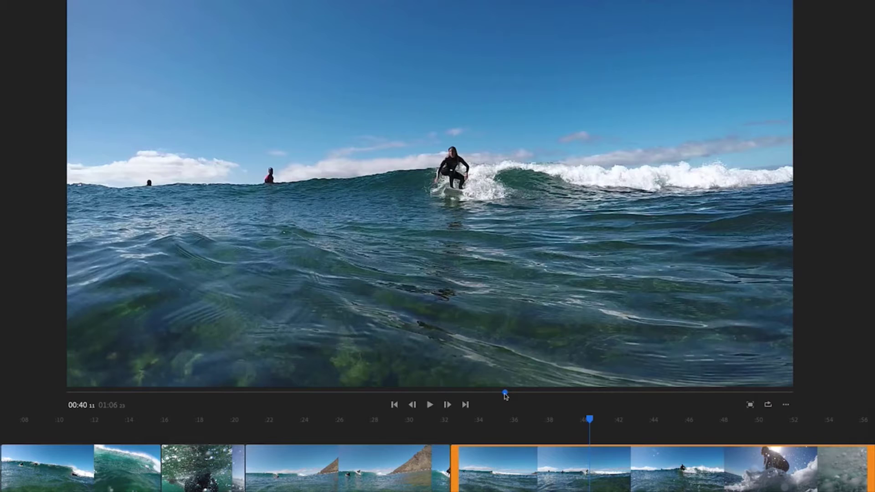
# Step: Scrub the sequence to about 00:44 and enlarge the preview monitor relative to the timeline
pyautogui.click(505, 392)
pyautogui.moveTo(505, 393); pyautogui.dragTo(550, 396)
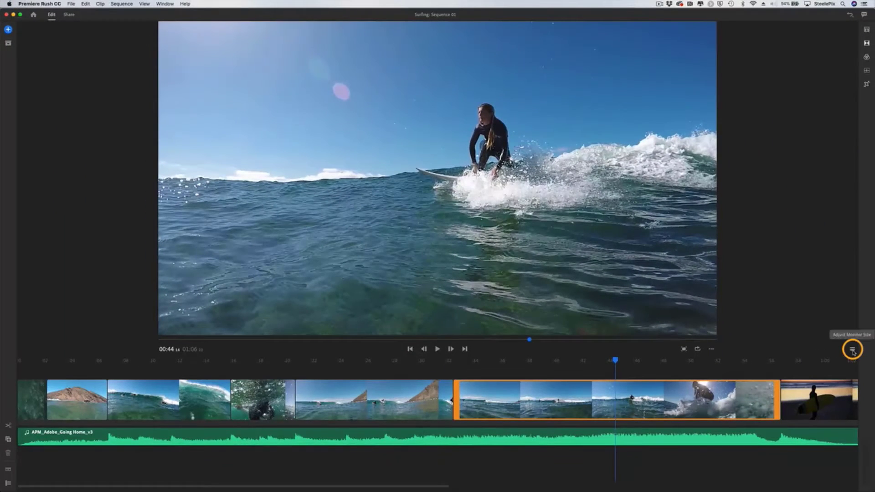
pyautogui.moveTo(853, 351); pyautogui.dragTo(852, 378)
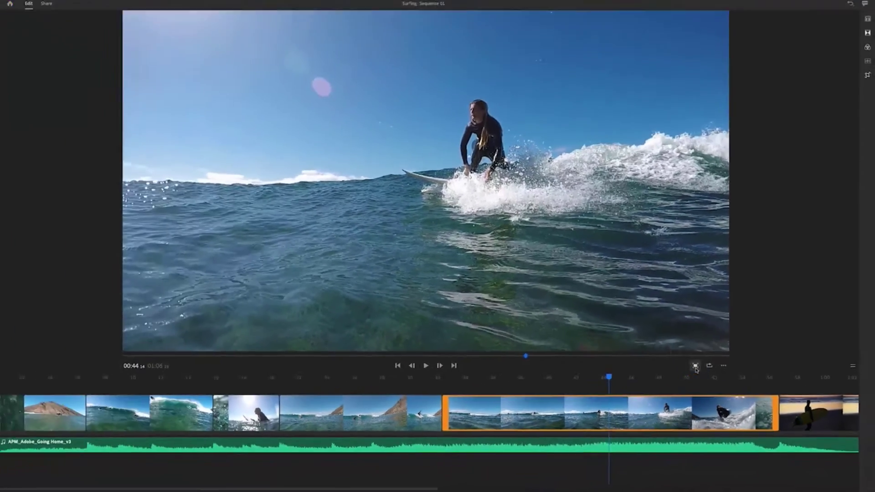
# Step: View the preview full screen and restore the layout, and examine the sequence's orientation and preview quality options
pyautogui.click(695, 366)
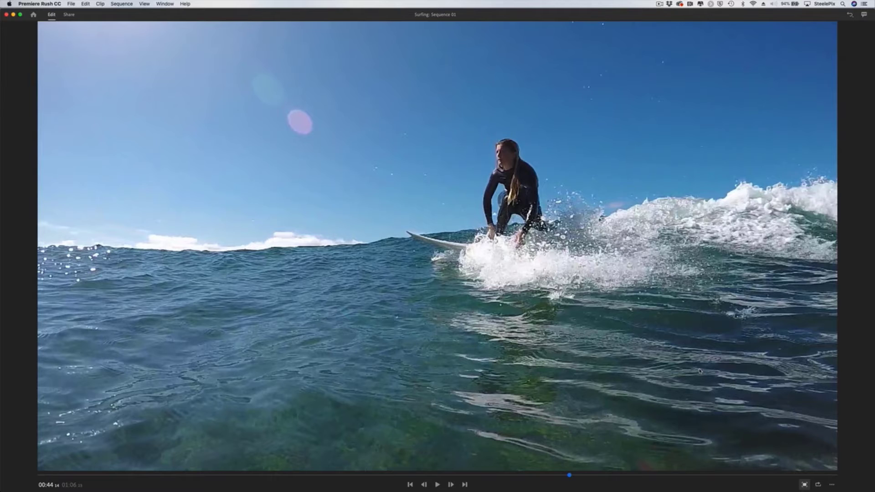
pyautogui.click(804, 485)
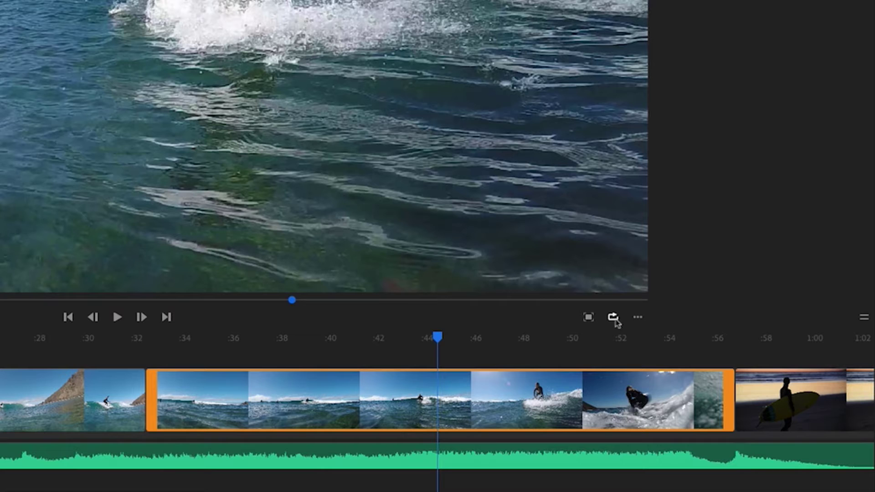
pyautogui.click(639, 322)
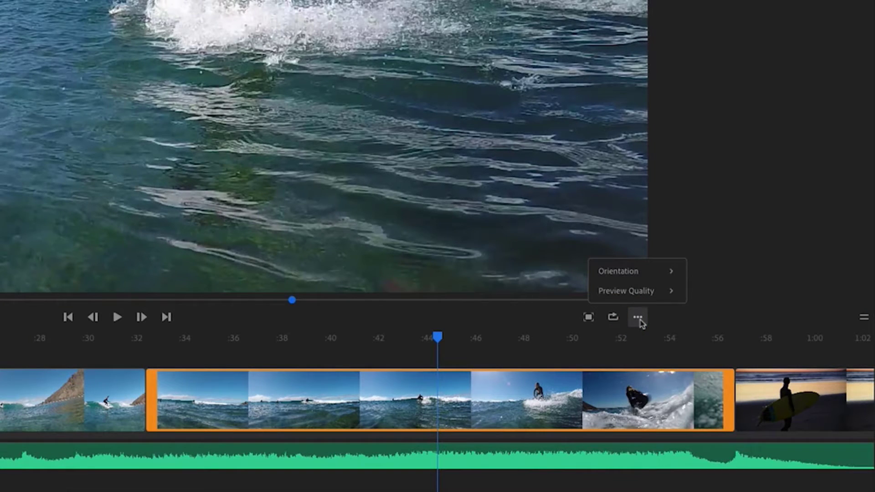
pyautogui.moveTo(670, 276)
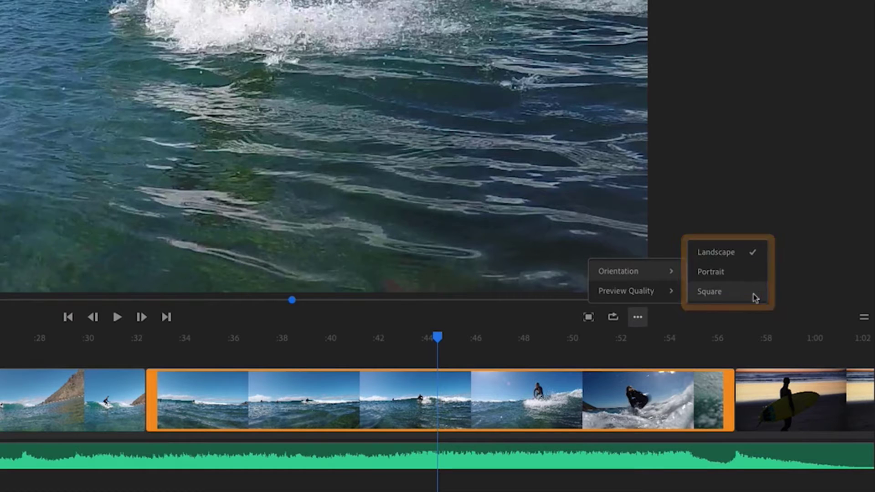
pyautogui.moveTo(645, 297)
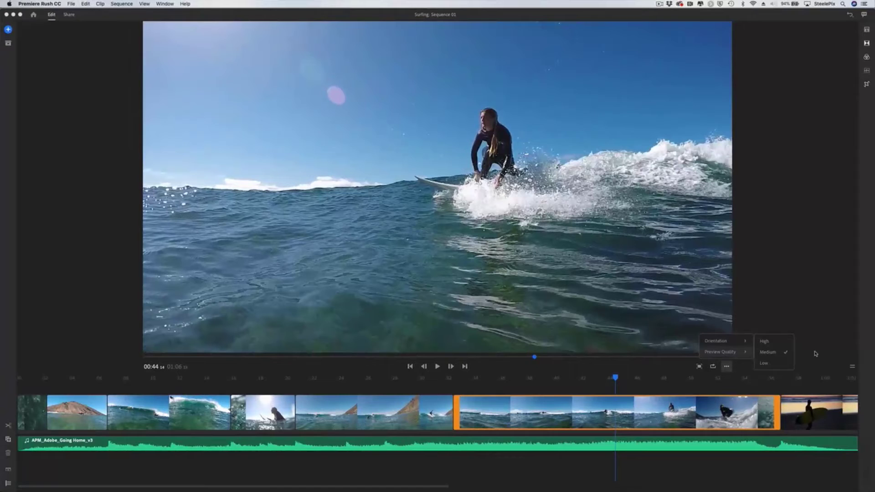
pyautogui.click(796, 290)
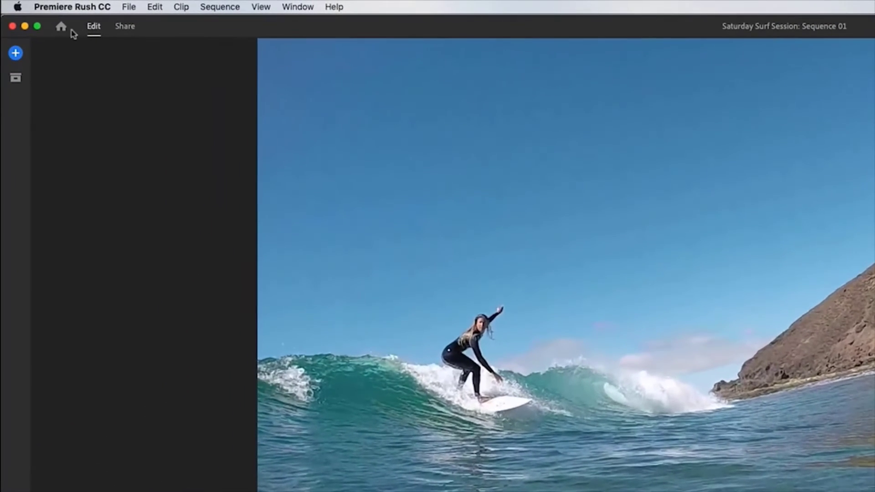
# Step: In the preferences, choose the Premiere Rush folder as the media import location and set the audio output to Scarlett 2i2 USB
pyautogui.click(85, 8)
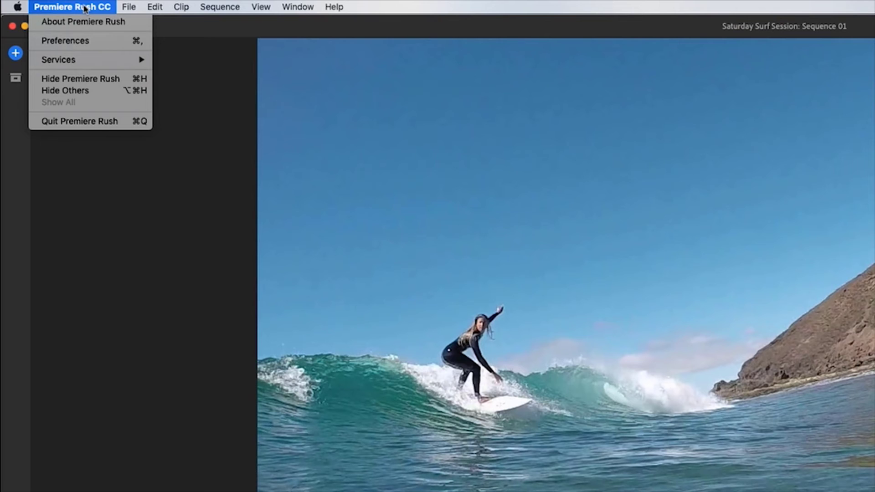
pyautogui.click(109, 42)
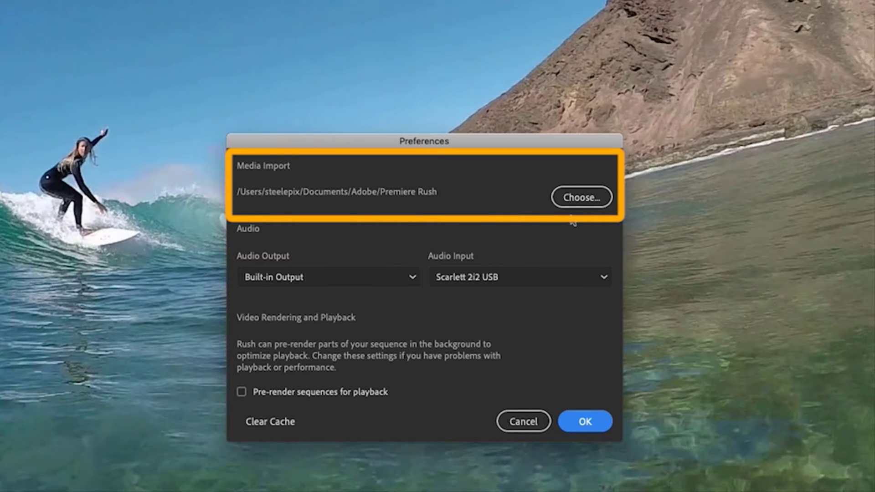
pyautogui.click(599, 202)
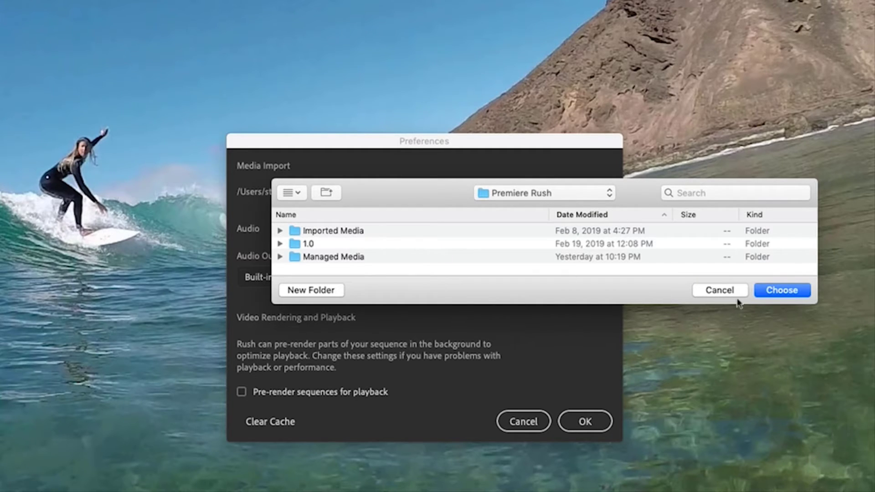
pyautogui.click(789, 291)
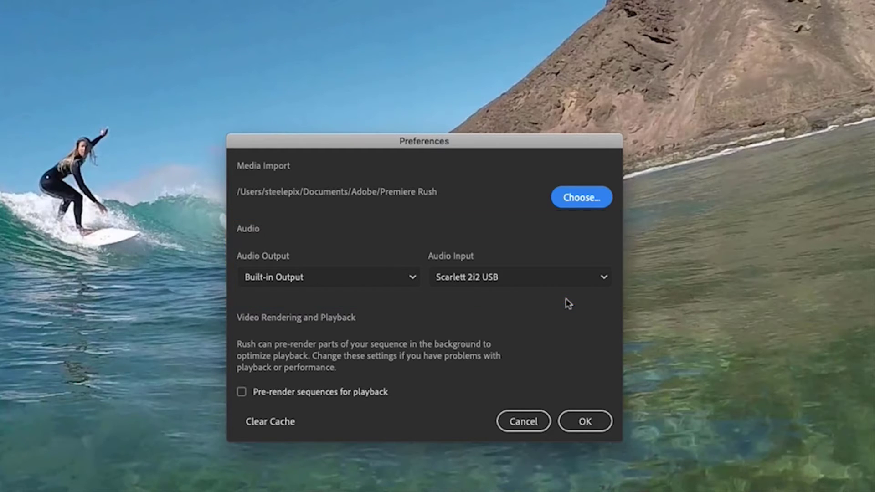
pyautogui.click(406, 282)
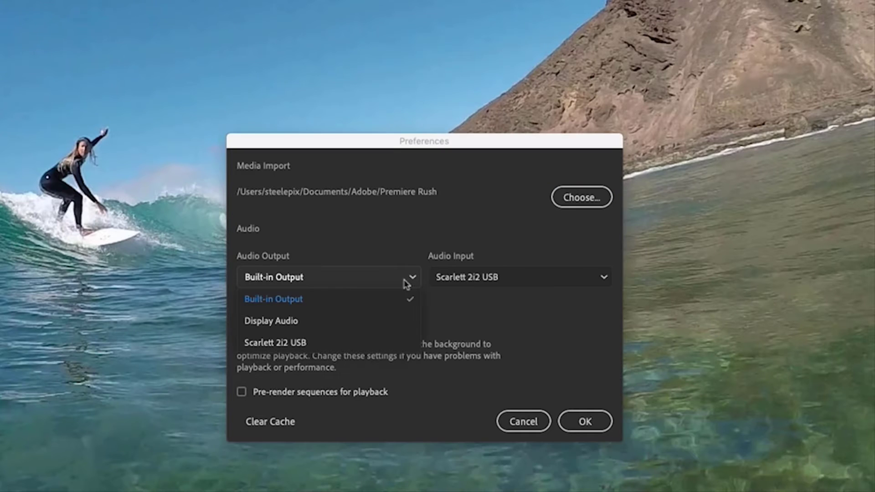
pyautogui.click(310, 344)
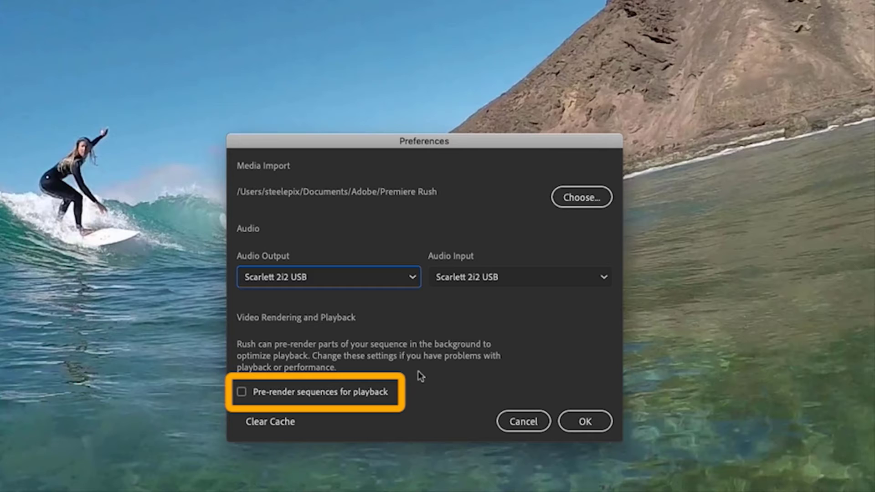
# Step: Enable pre-rendering of sequences for playback, clear the cache and accept the preferences
pyautogui.click(242, 393)
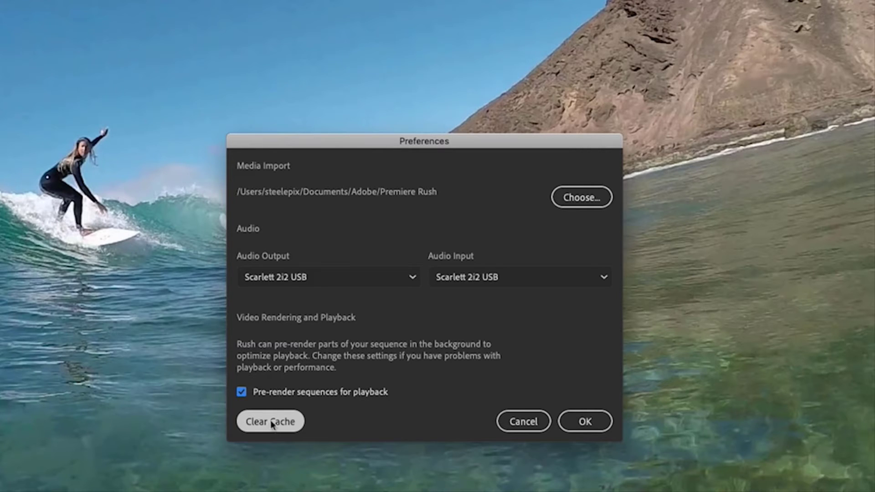
pyautogui.click(270, 427)
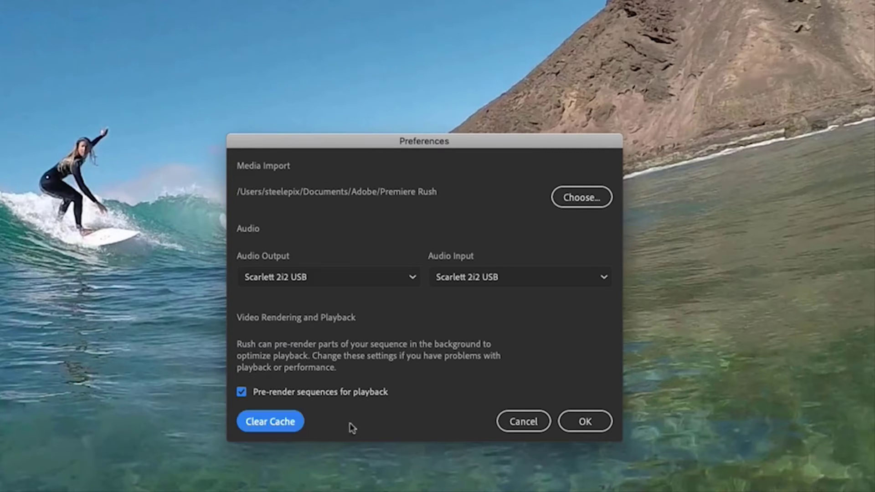
pyautogui.click(600, 427)
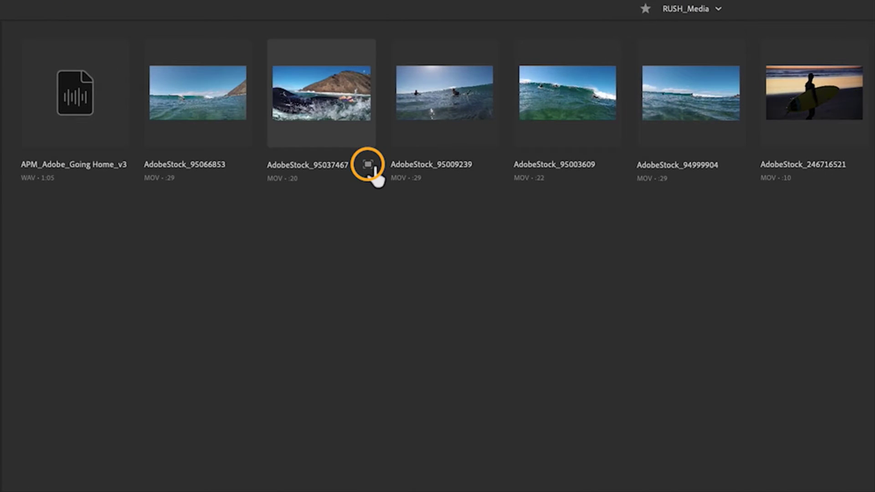
# Step: Open the AdobeStock_95037467 clip in the large media preview and play its first two seconds or so
pyautogui.click(369, 165)
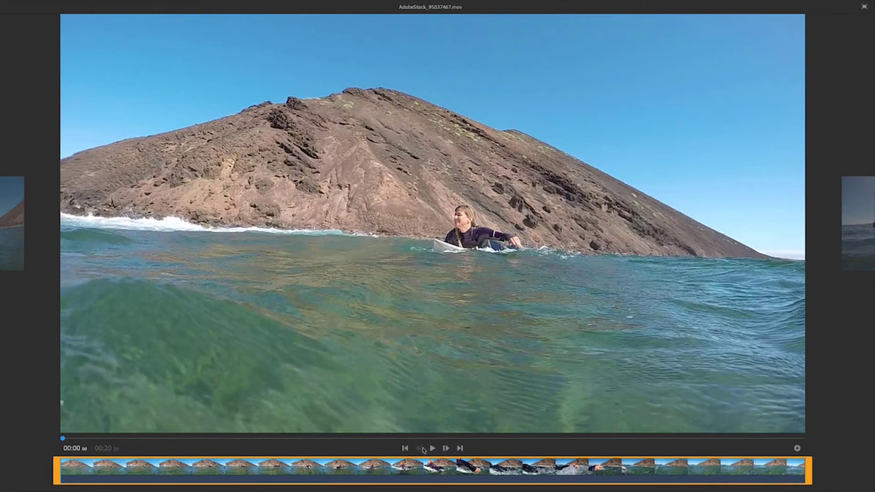
pyautogui.click(430, 448)
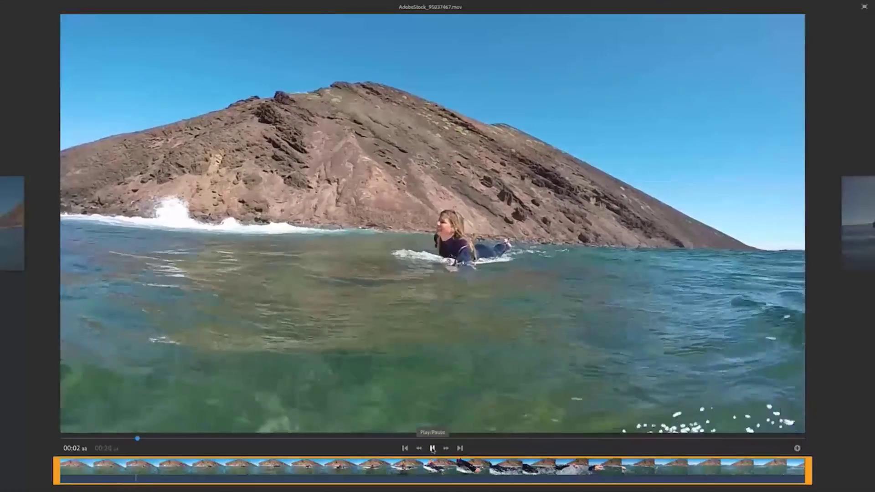
pyautogui.click(432, 448)
# Step: Trim AdobeStock_95037467 to start at about 00:00:14 and last about 6 seconds, and add it to the selection
pyautogui.click(62, 471)
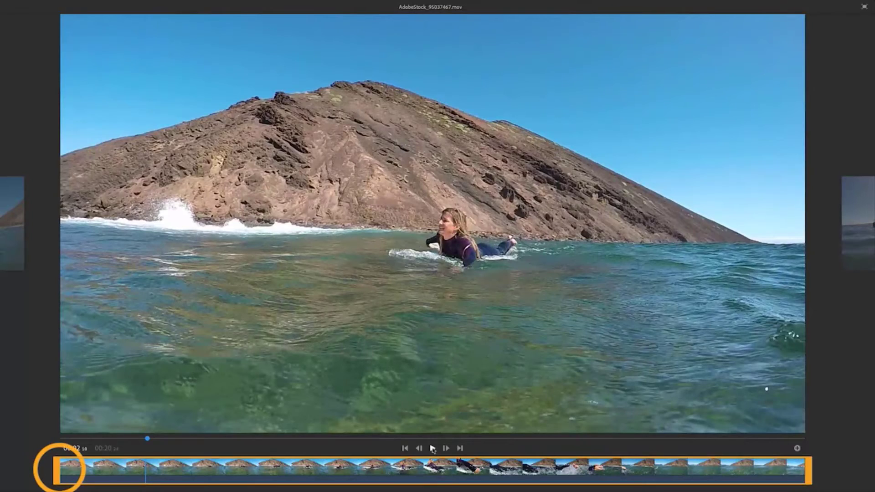
pyautogui.moveTo(65, 471); pyautogui.dragTo(90, 474)
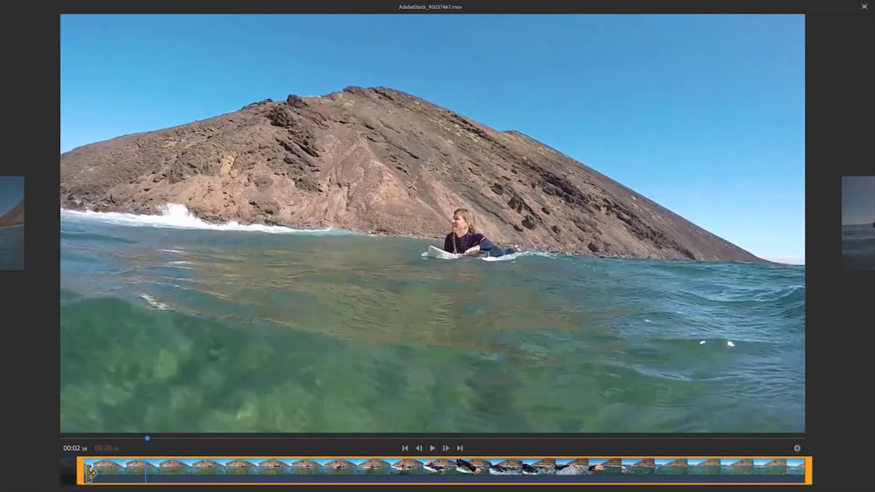
pyautogui.click(807, 470)
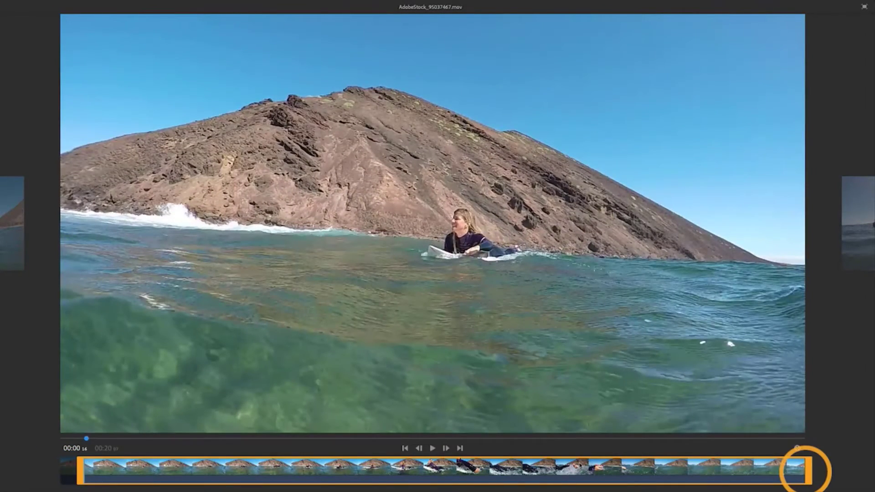
pyautogui.moveTo(808, 471); pyautogui.dragTo(306, 466)
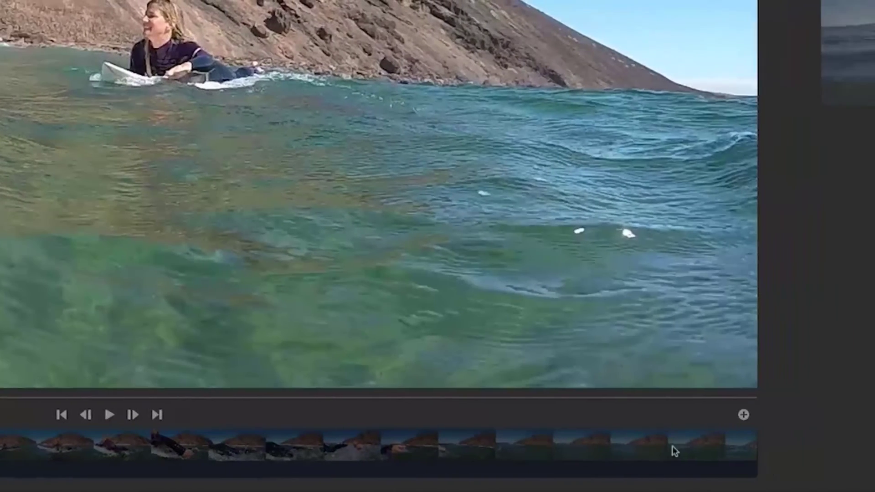
pyautogui.click(737, 415)
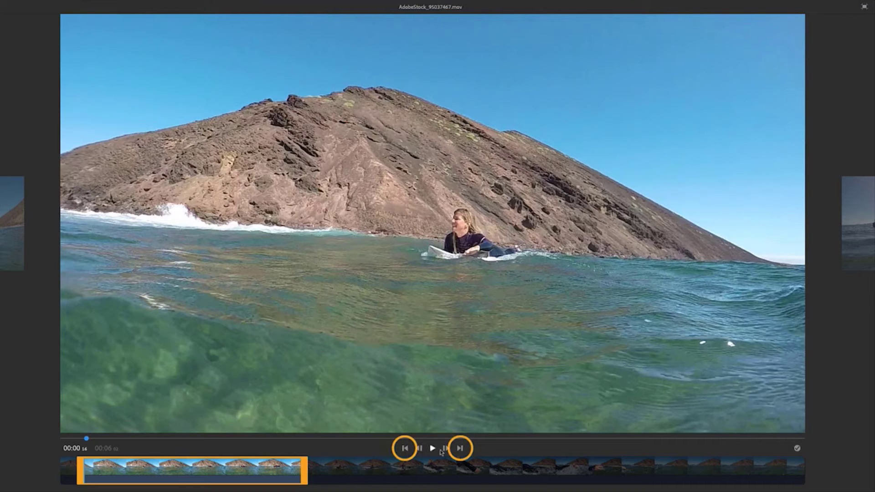
# Step: Skip ahead to AdobeStock_95003609 and, during playback, mark an in point near its start and an out point about 6 seconds in
pyautogui.click(459, 449)
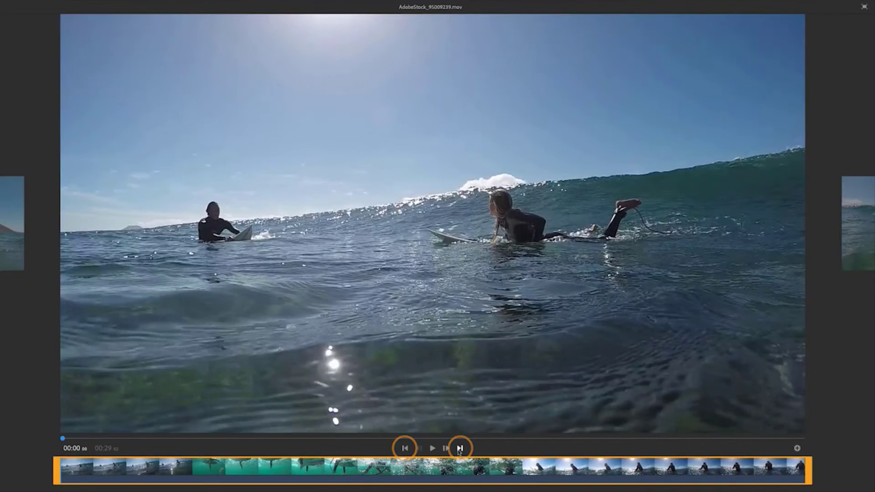
pyautogui.click(460, 449)
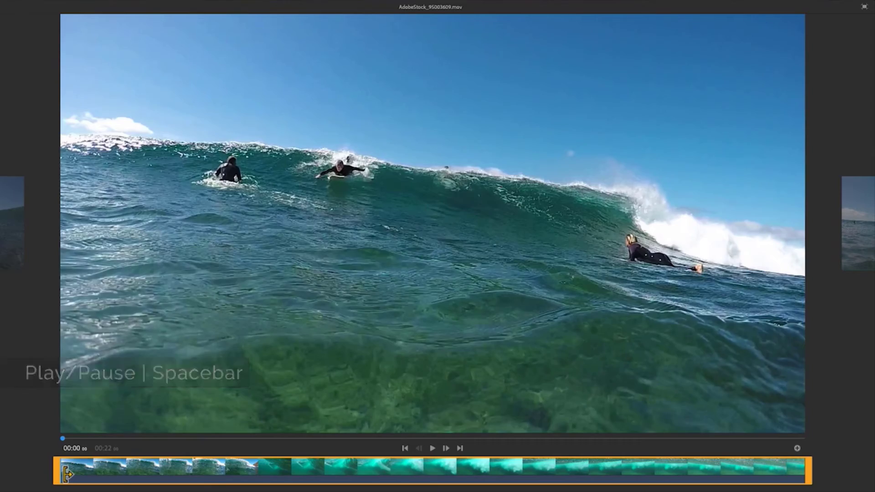
pyautogui.press('space')
pyautogui.press('i')
pyautogui.press('o')
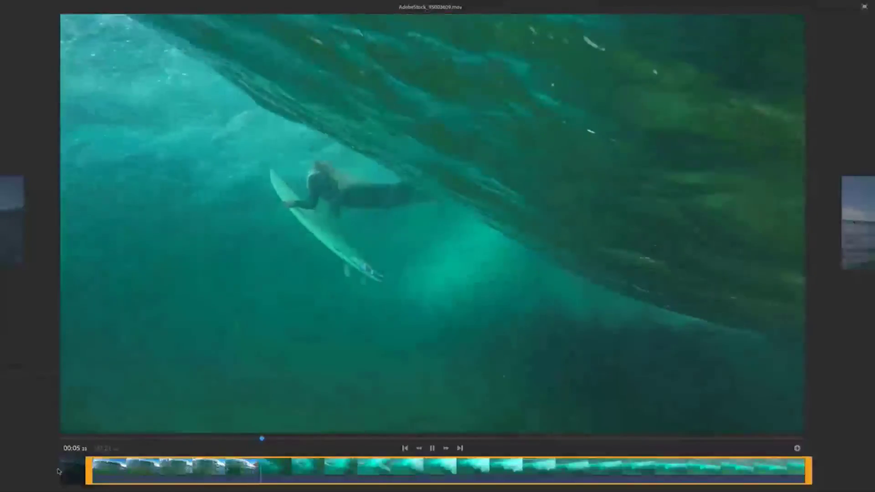
pyautogui.press('o')
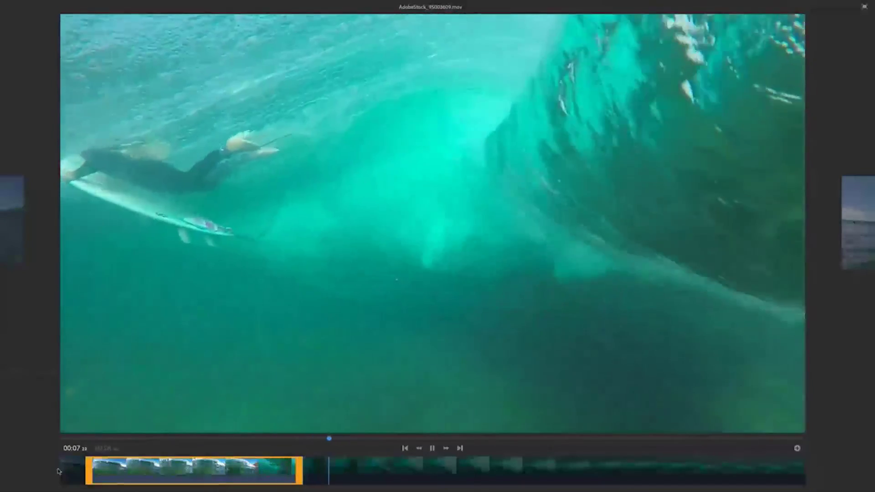
# Step: Scrub AdobeStock_95003609 further ahead, extend its out point to the playhead, add it to the selection and close the preview
pyautogui.click(349, 439)
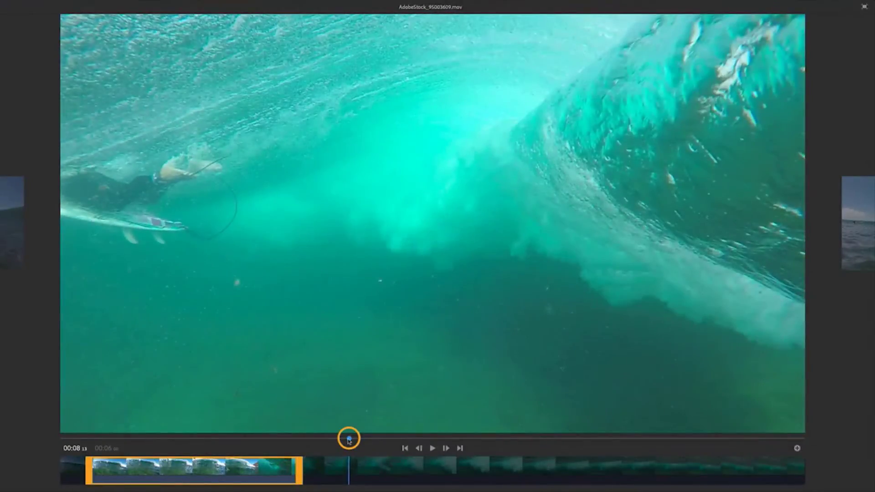
pyautogui.moveTo(349, 440); pyautogui.dragTo(407, 439)
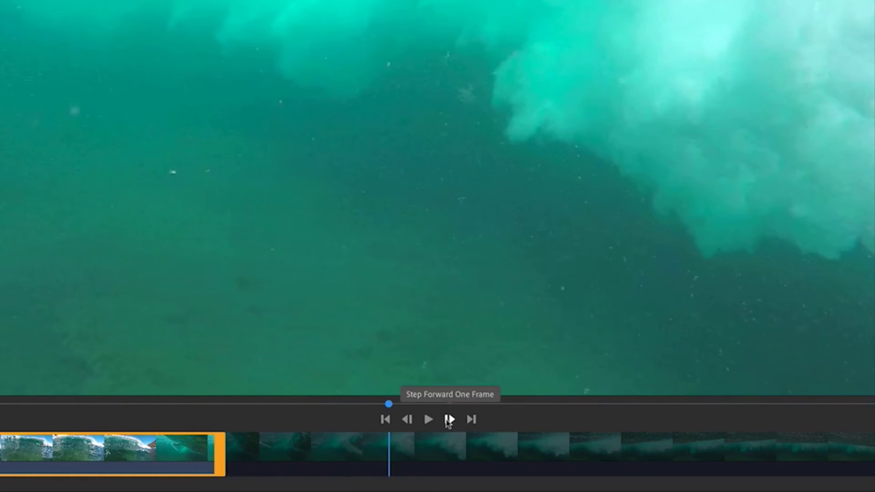
pyautogui.click(449, 420)
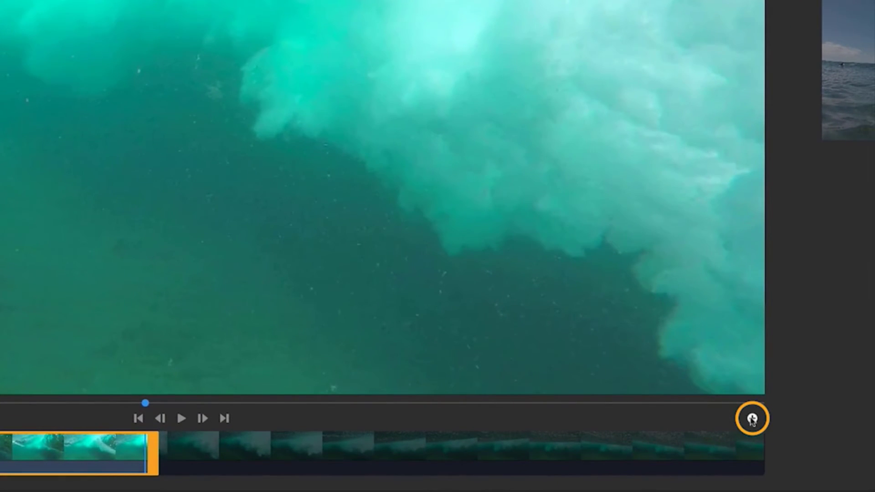
pyautogui.click(752, 418)
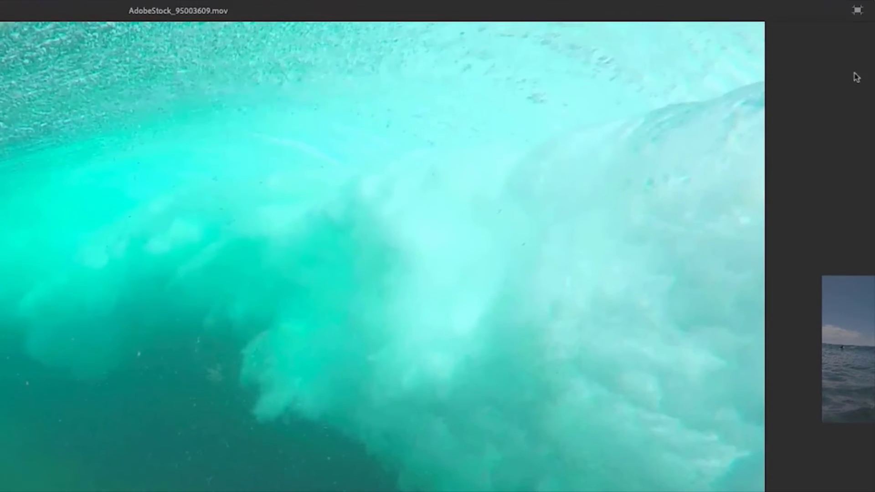
pyautogui.click(857, 12)
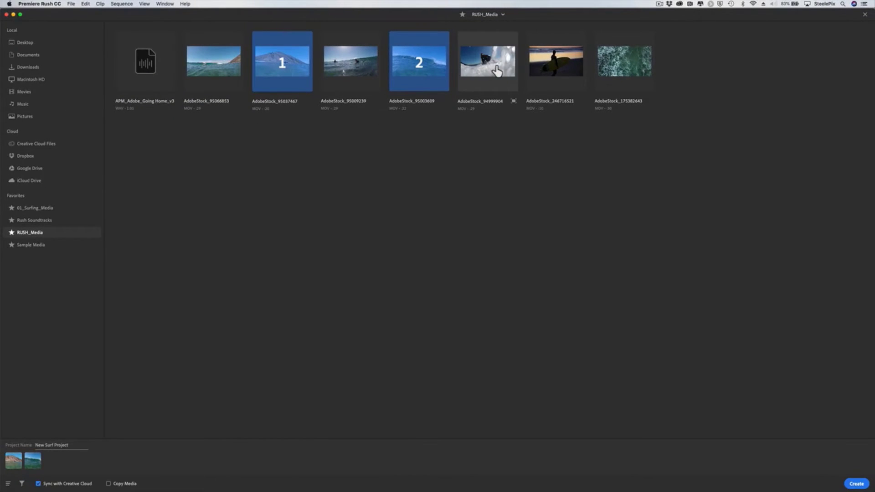
# Step: Add AdobeStock_94999904 and the APM_Adobe_Going Home_v3 music to the selection and create the New Surf Project
pyautogui.click(496, 71)
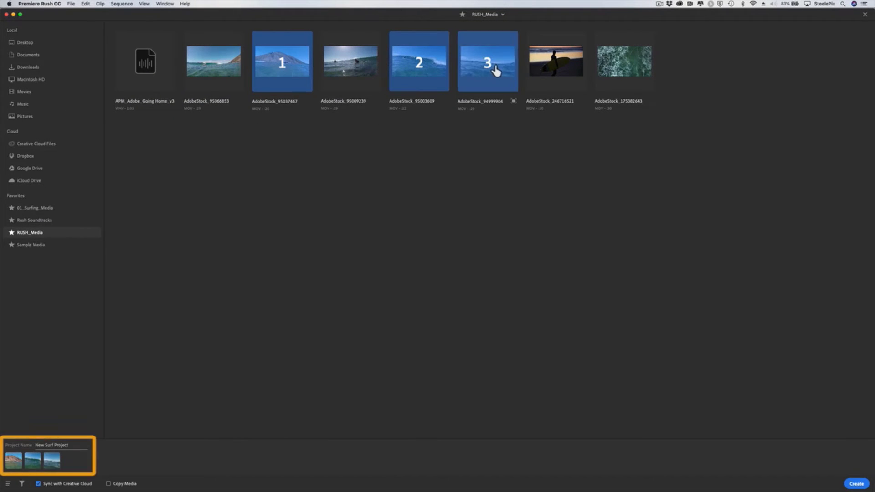
pyautogui.click(160, 74)
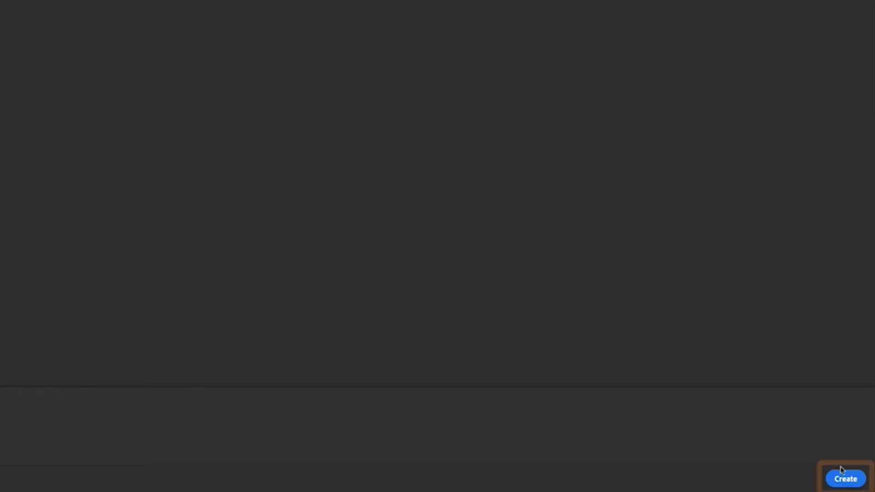
pyautogui.click(861, 480)
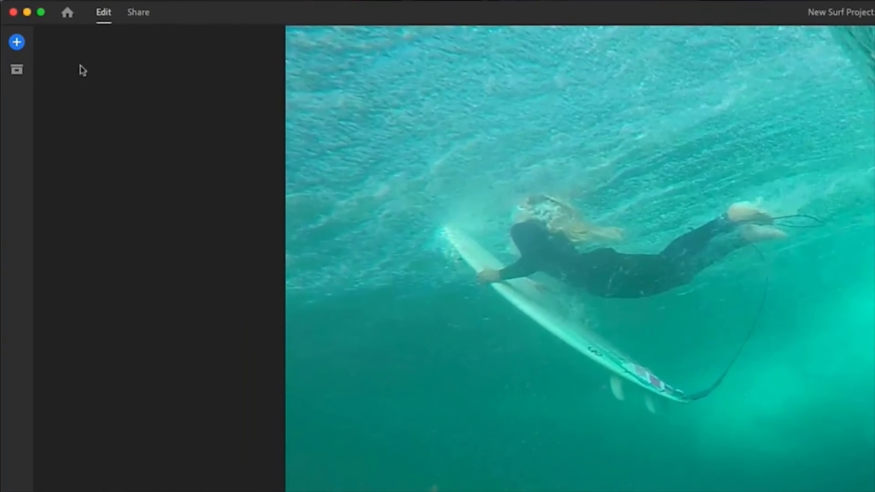
# Step: Show the project assets, browse for additional media in RUSH_Media and open AdobeStock_95066853 for preview
pyautogui.click(8, 44)
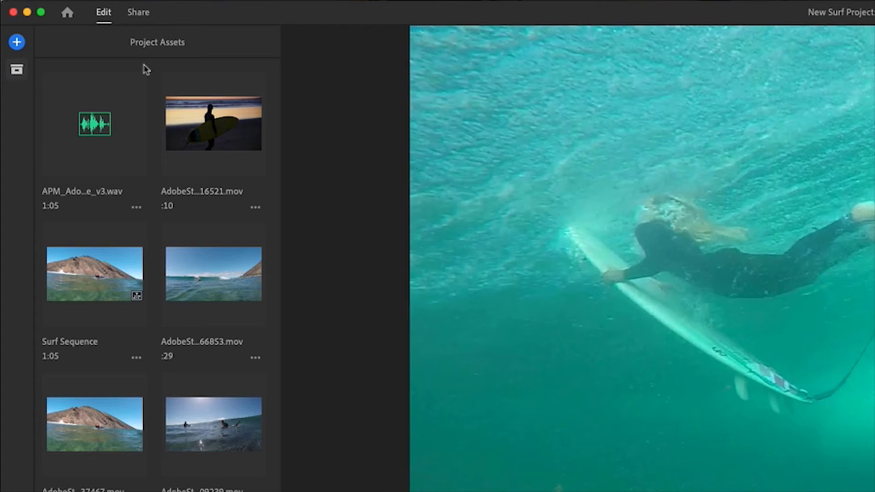
pyautogui.click(18, 43)
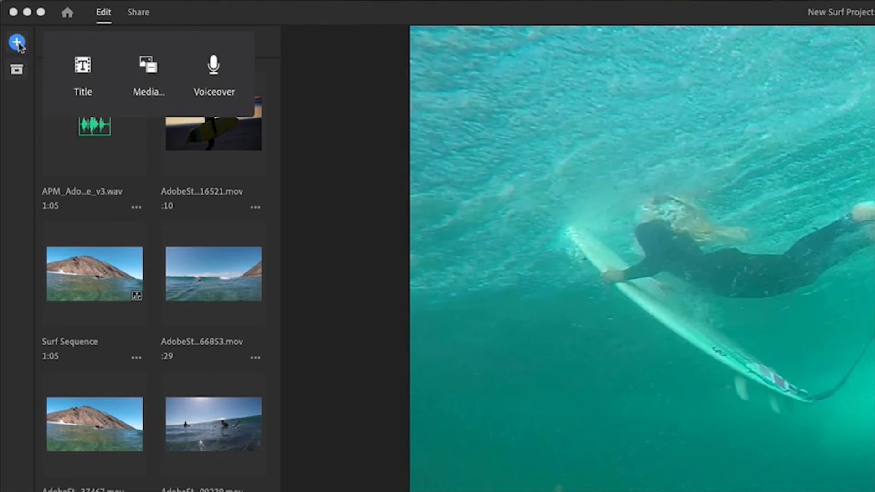
pyautogui.click(163, 71)
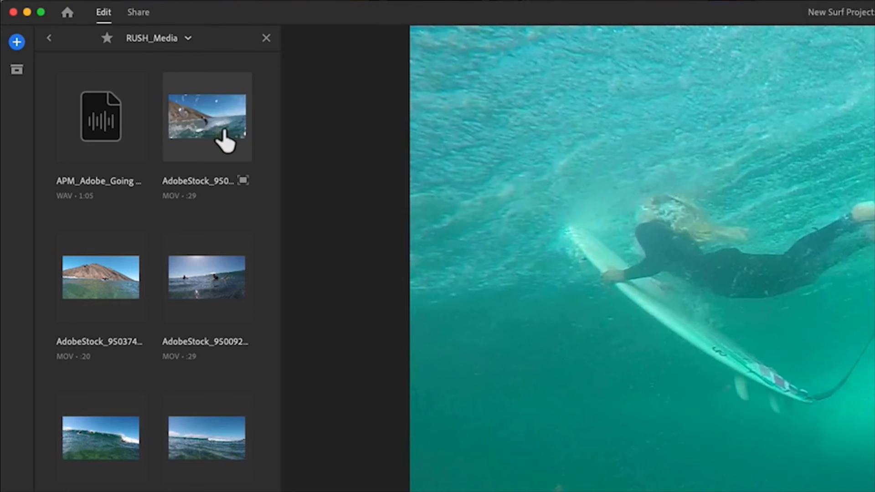
pyautogui.click(243, 180)
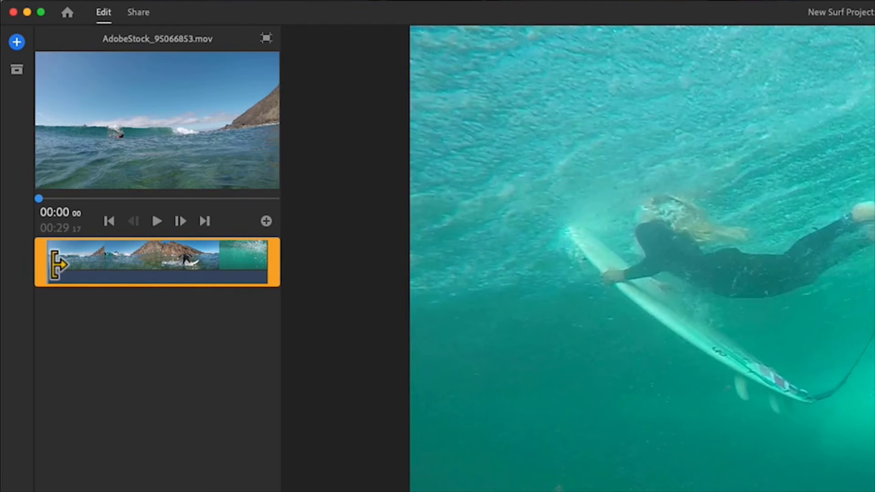
# Step: Trim AdobeStock_95066853 to start at 00:02:14 and last about 10 seconds, and add it to the project
pyautogui.moveTo(58, 264); pyautogui.dragTo(76, 264)
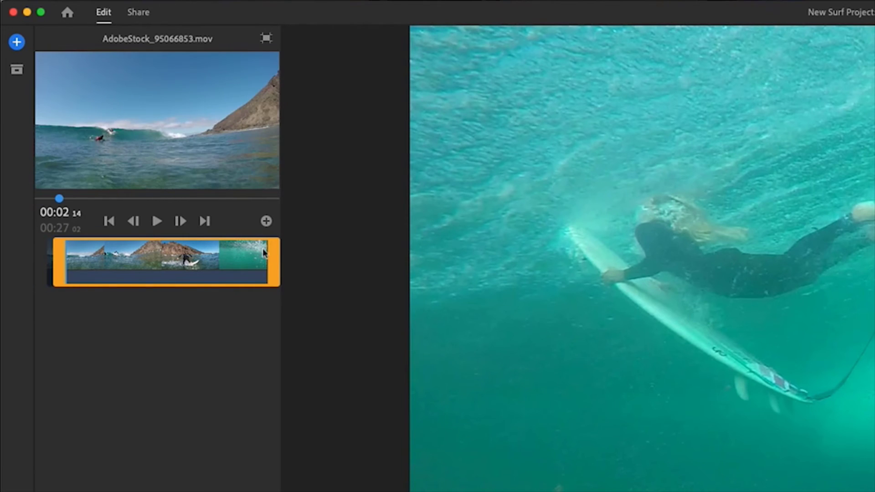
pyautogui.moveTo(274, 260); pyautogui.dragTo(145, 260)
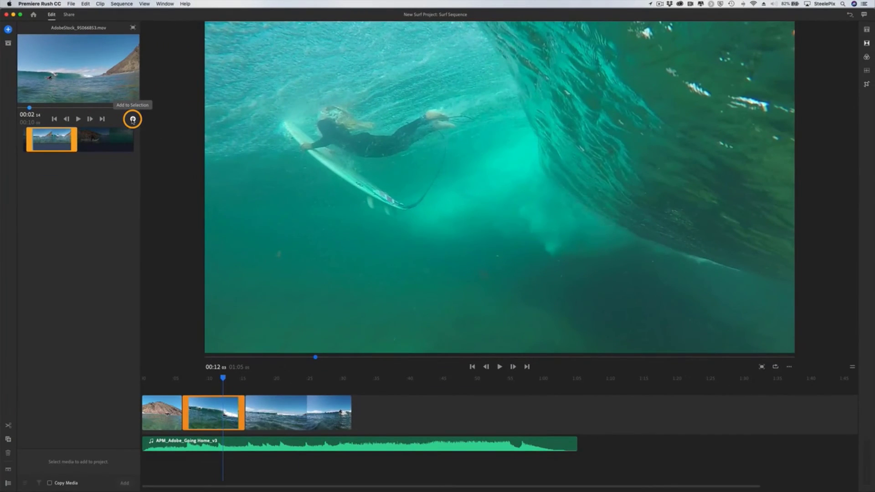
pyautogui.click(133, 119)
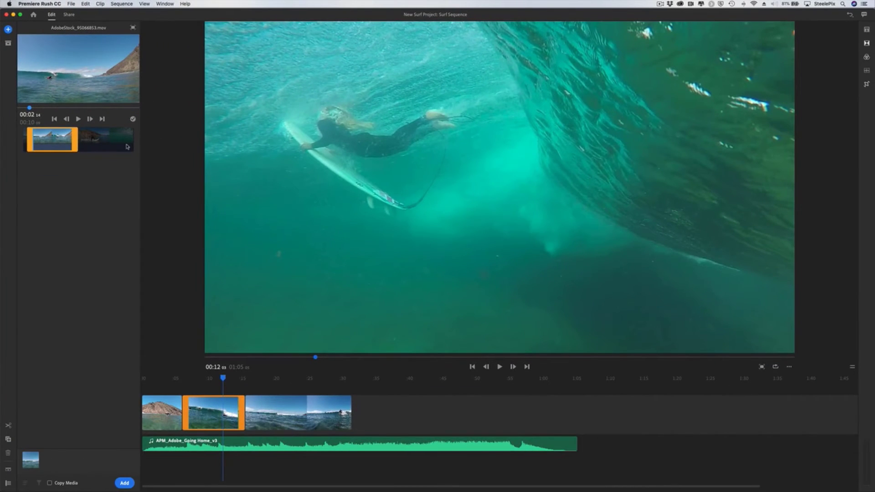
pyautogui.click(125, 483)
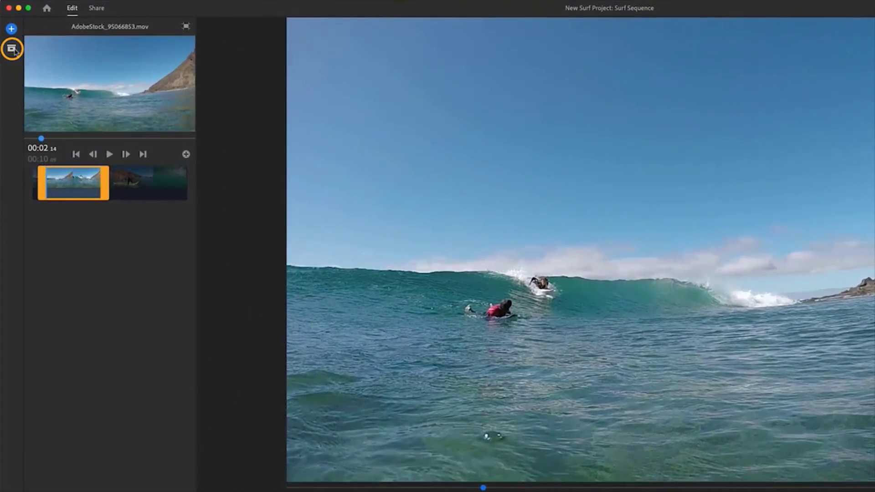
# Step: Open the AdobeStock_95009239 clip from the project assets in the preview
pyautogui.click(12, 45)
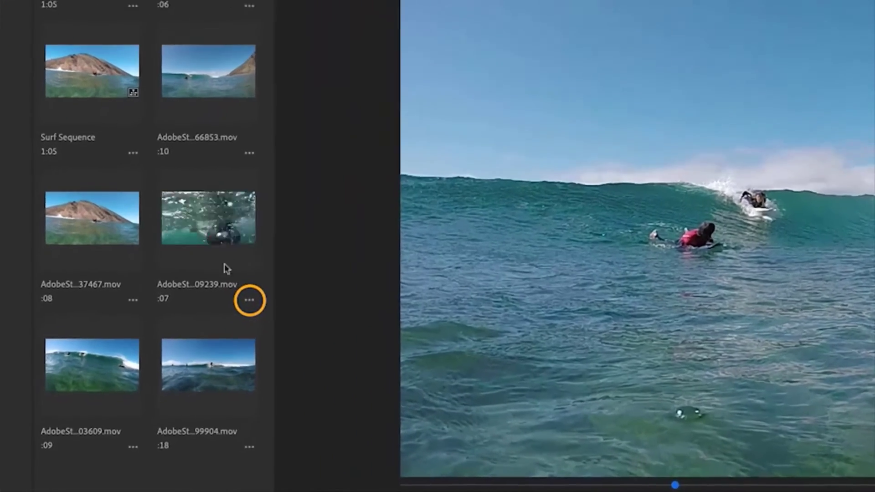
pyautogui.click(198, 340)
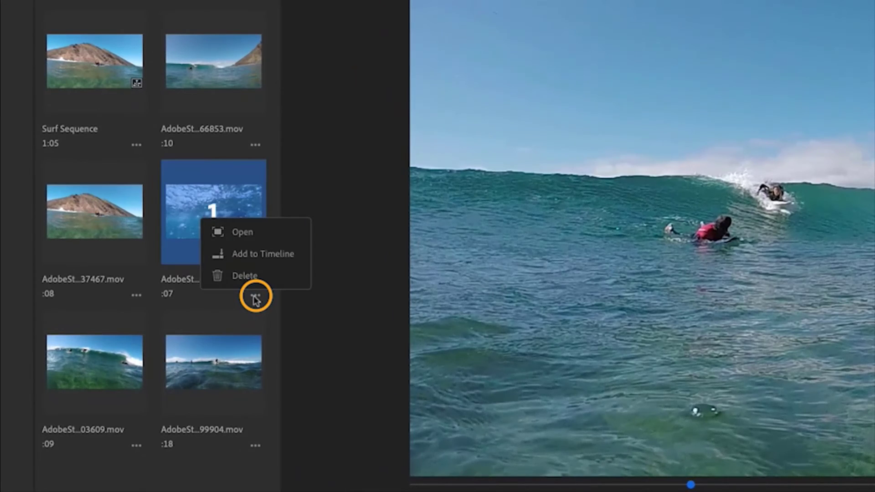
pyautogui.click(253, 234)
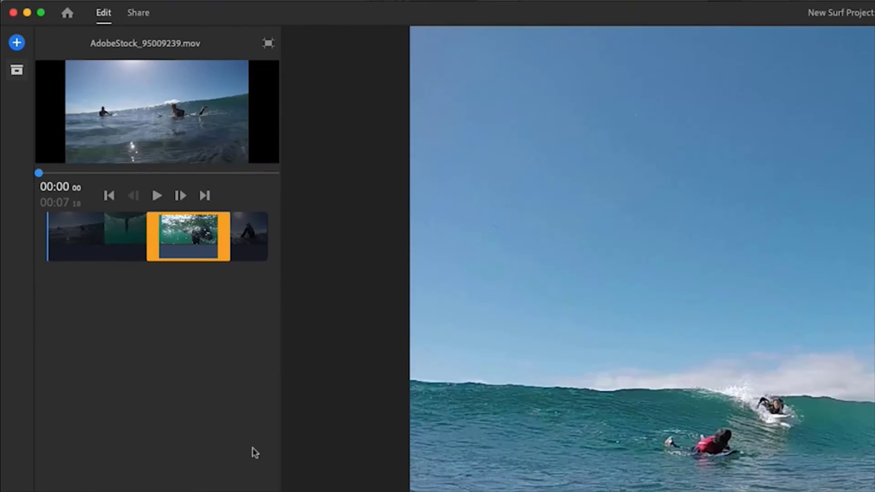
# Step: Adjust the start and end trim of AdobeStock_95009239 and skip ahead through the assets to AdobeStock_94999904
pyautogui.moveTo(169, 241)
pyautogui.mouseDown()
pyautogui.moveTo(147, 241)
pyautogui.moveTo(171, 246)
pyautogui.mouseUp()
pyautogui.moveTo(232, 254)
pyautogui.mouseDown()
pyautogui.moveTo(271, 260)
pyautogui.moveTo(202, 255)
pyautogui.moveTo(220, 251)
pyautogui.mouseUp()
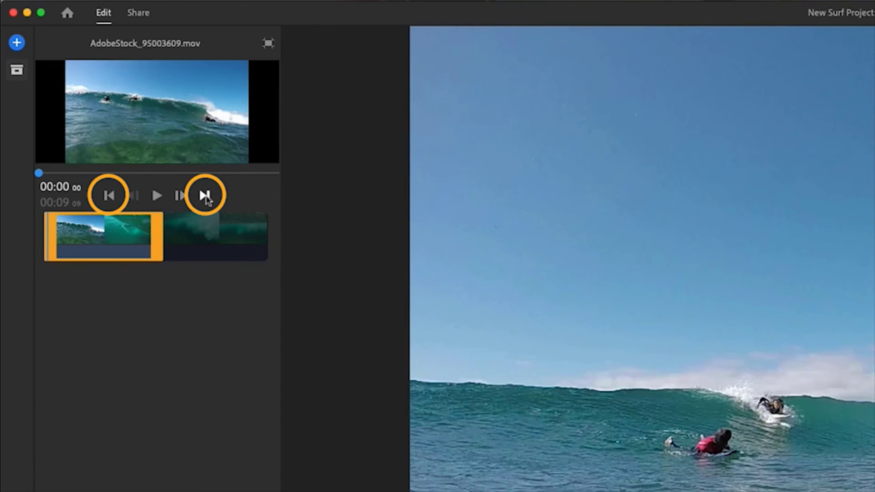
pyautogui.click(205, 196)
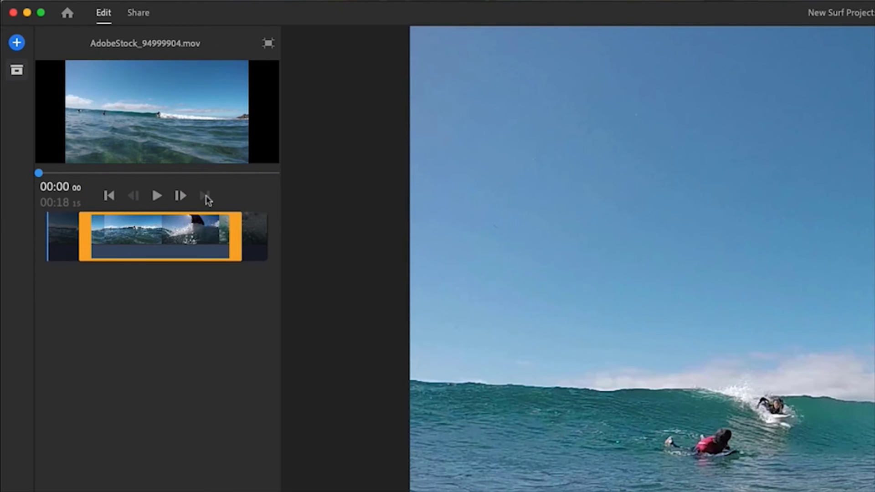
# Step: Trim AdobeStock_246716521 to start at 00:01:05 and last about 7 seconds, and close the clip preview
pyautogui.click(108, 196)
pyautogui.moveTo(223, 245); pyautogui.dragTo(253, 244)
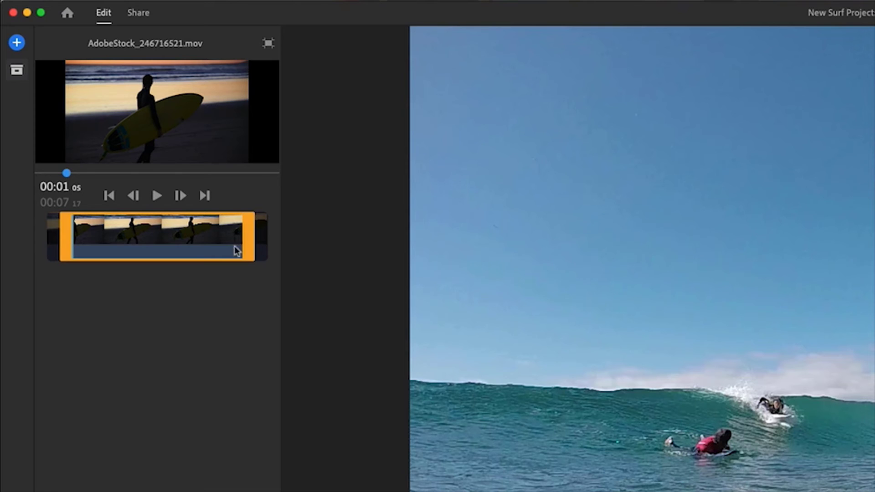
pyautogui.click(267, 43)
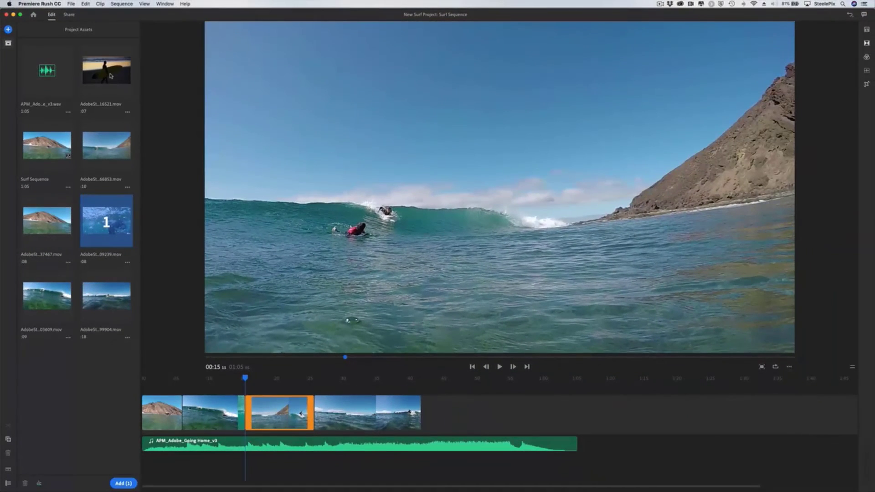
# Step: Add AdobeStock_95009239 and AdobeStock_246716521, in that order, to the end of the video track, at about 00:41 in Surf Sequence
pyautogui.click(190, 120)
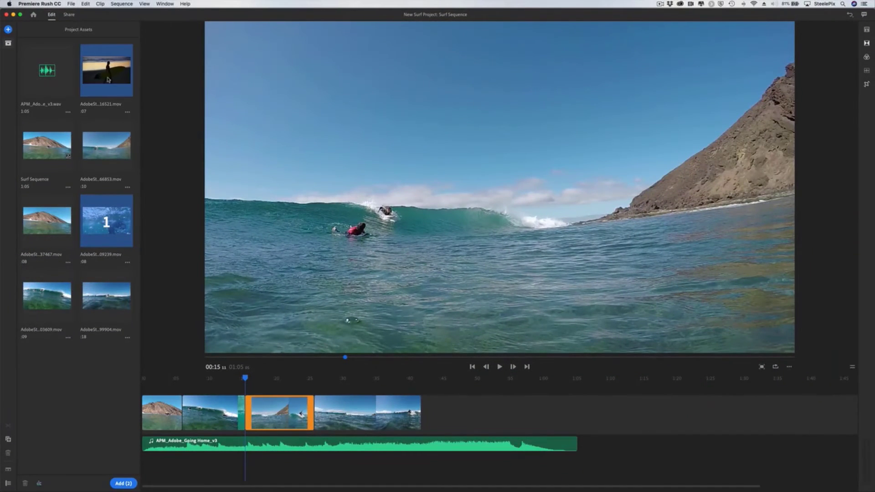
pyautogui.click(306, 379)
pyautogui.moveTo(345, 381); pyautogui.dragTo(420, 382)
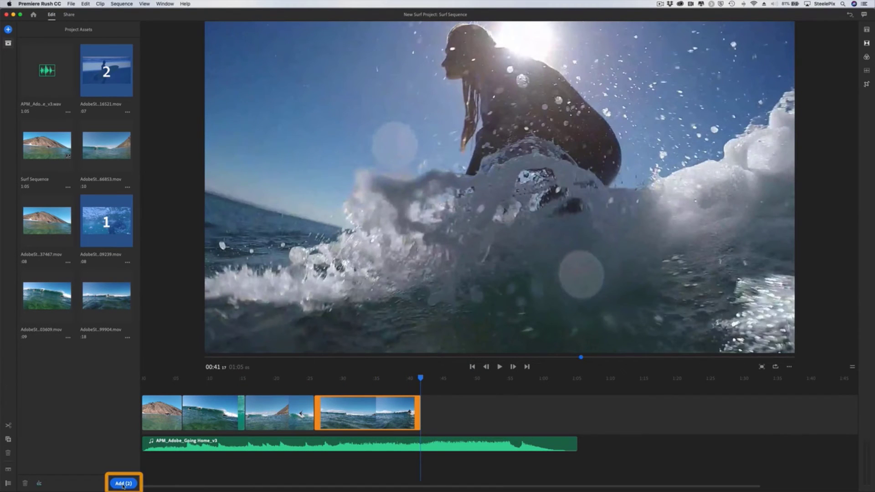
pyautogui.click(123, 484)
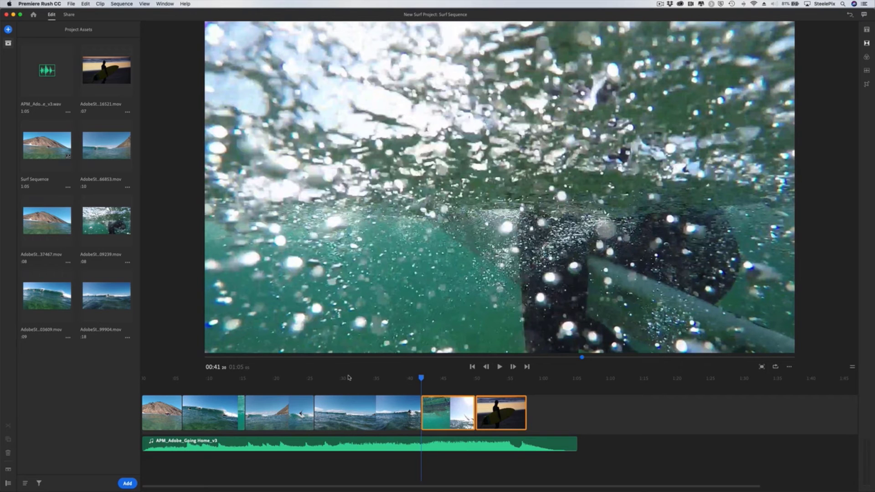
pyautogui.moveTo(349, 378); pyautogui.dragTo(391, 382)
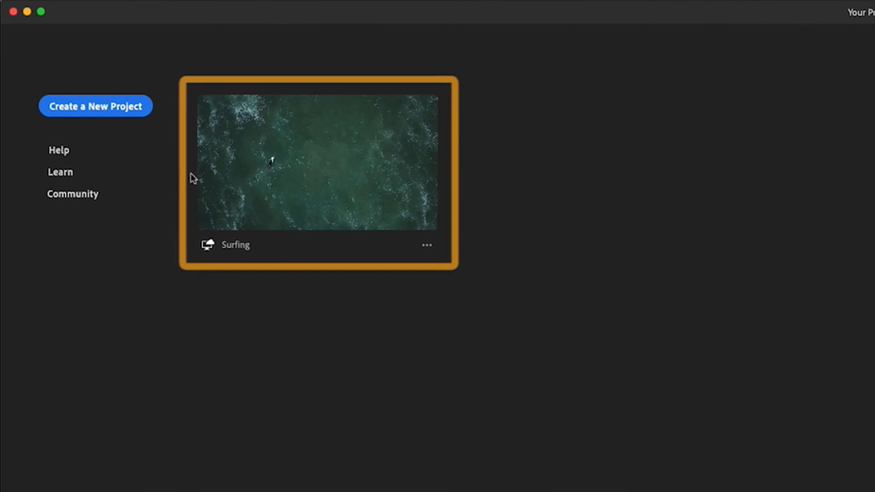
# Step: Open the Surfing project and show its project assets
pyautogui.click(356, 179)
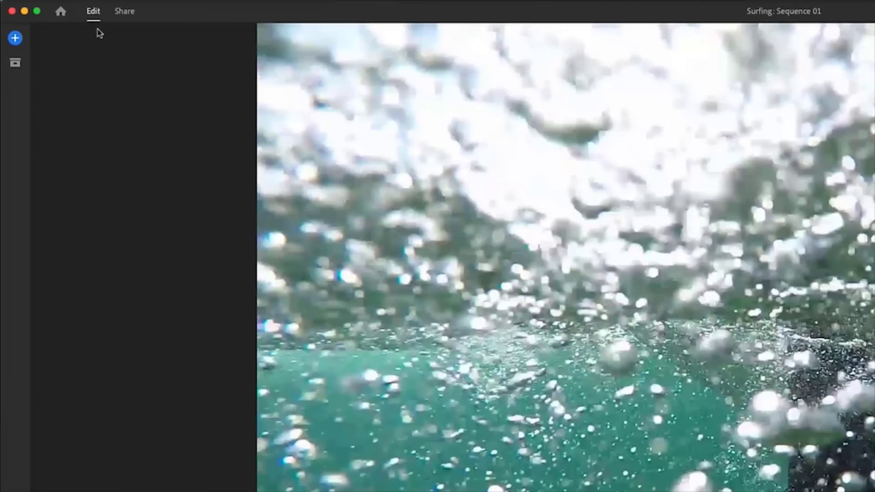
pyautogui.click(18, 64)
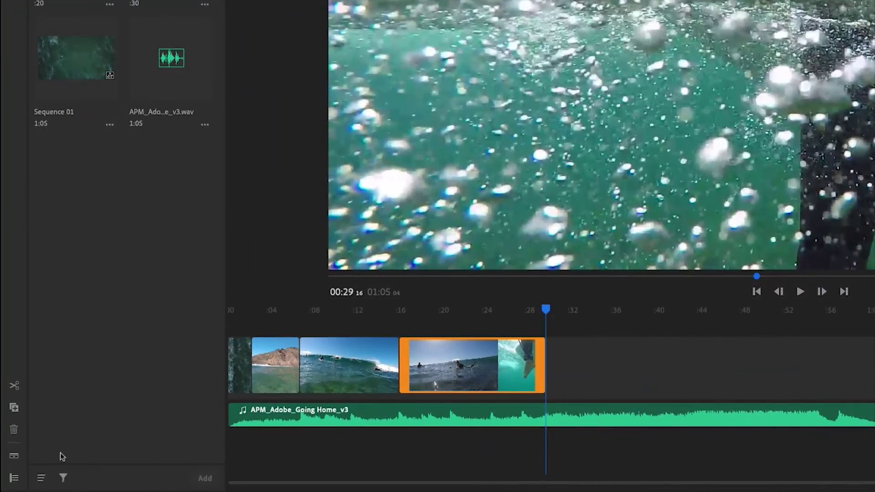
# Step: Filter the project assets to Videos Only, and switch the filter back to All Media Types
pyautogui.click(53, 480)
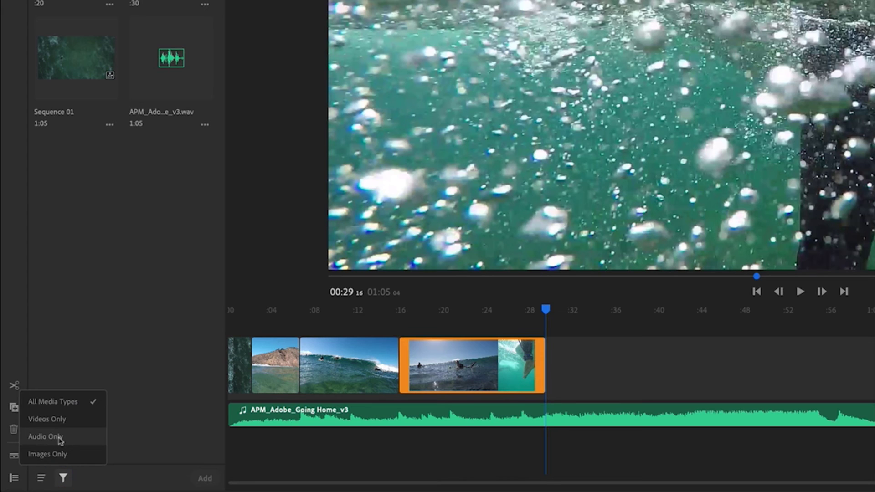
pyautogui.click(76, 420)
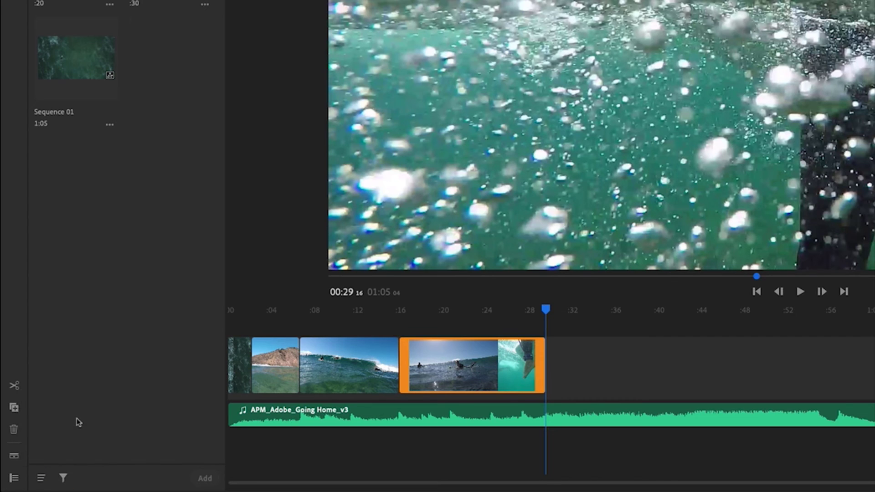
pyautogui.click(63, 478)
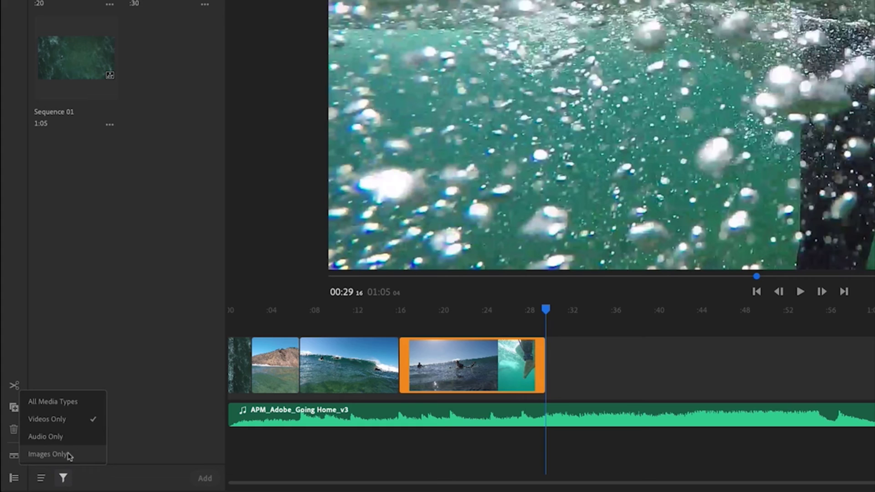
pyautogui.click(82, 402)
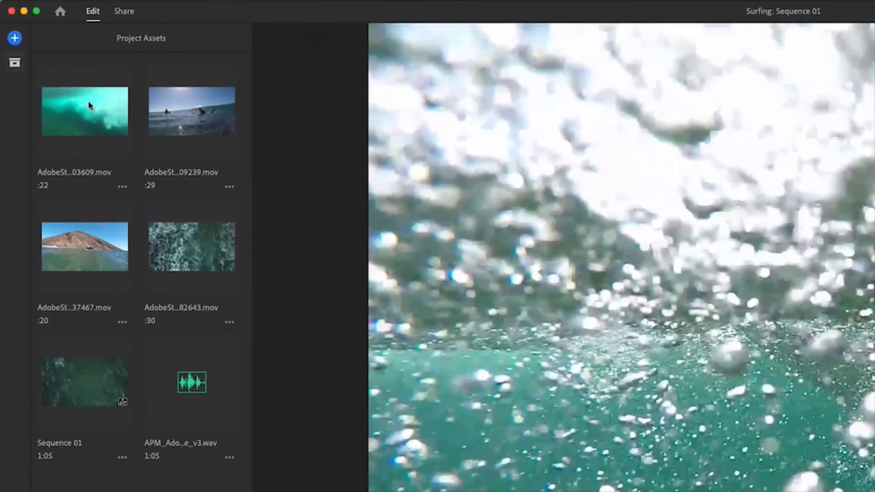
# Step: Browse for media from the Media Browser locations to the RUSH_Media folder on the Desktop and mark it as a favorite
pyautogui.click(15, 39)
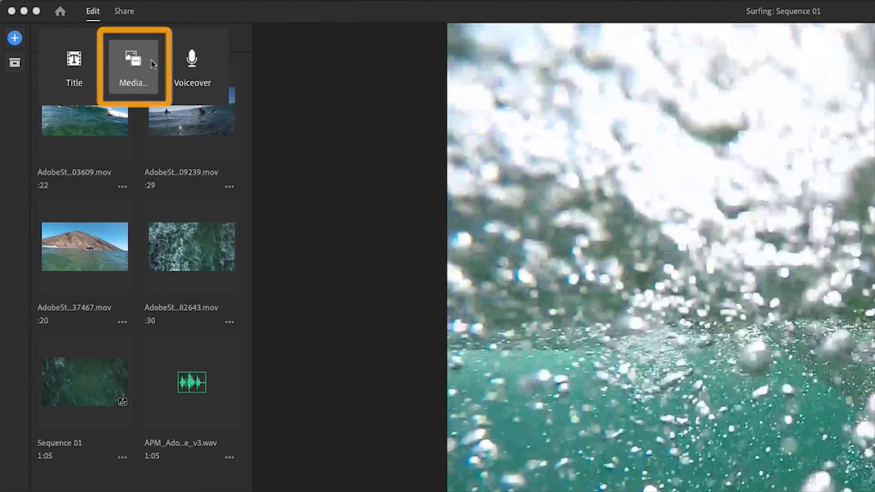
pyautogui.click(153, 64)
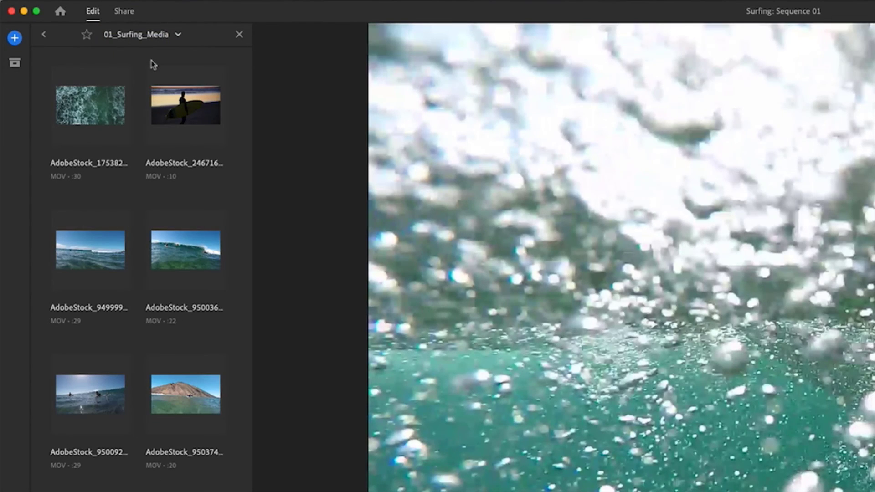
pyautogui.click(179, 37)
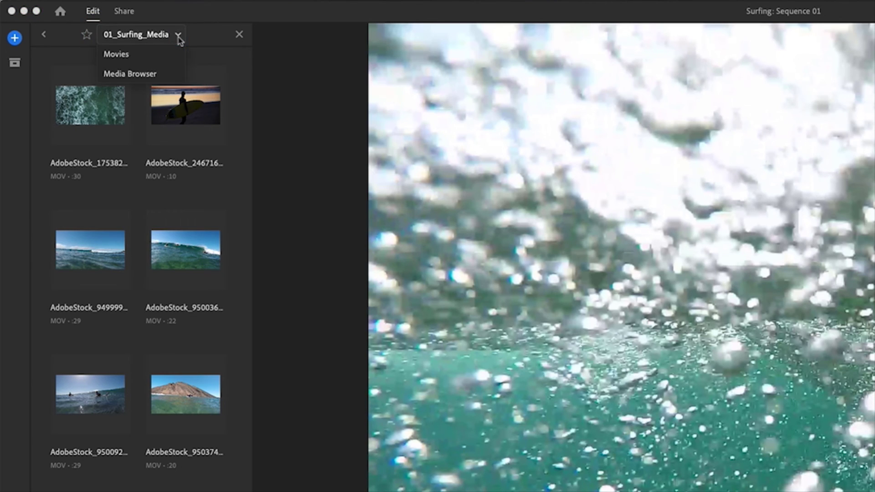
pyautogui.click(159, 76)
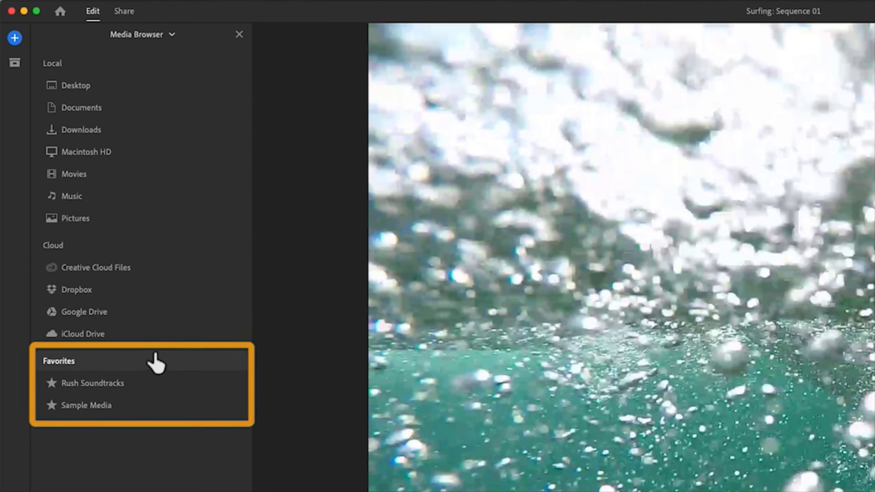
pyautogui.click(99, 93)
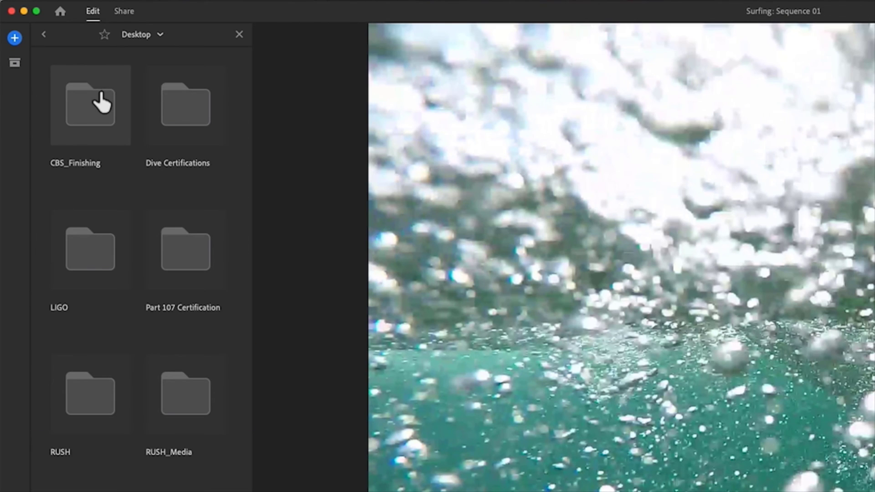
pyautogui.click(182, 407)
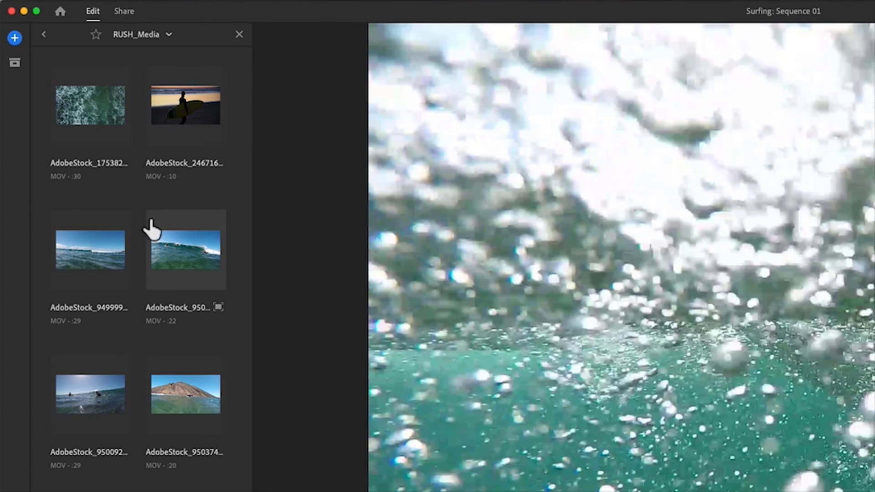
pyautogui.click(95, 36)
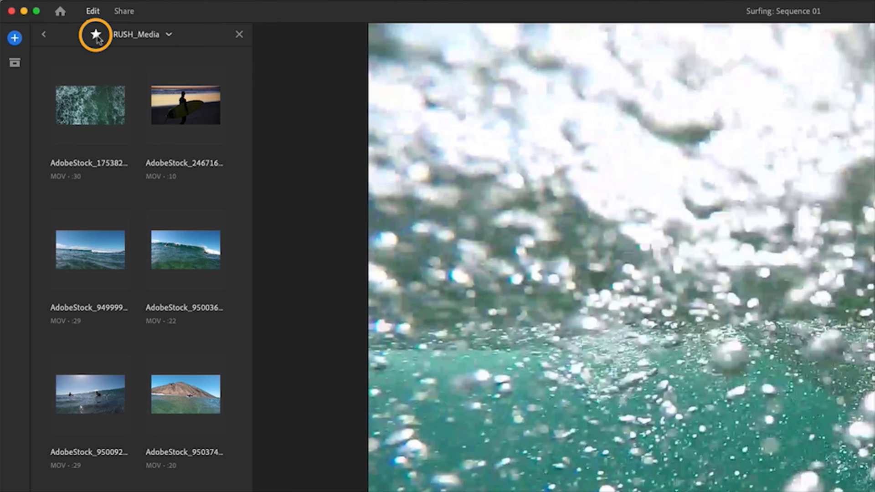
# Step: Mark the 01_Surfing_Media folder in Movies as a favorite and return to the Media Browser locations
pyautogui.click(168, 36)
pyautogui.click(139, 73)
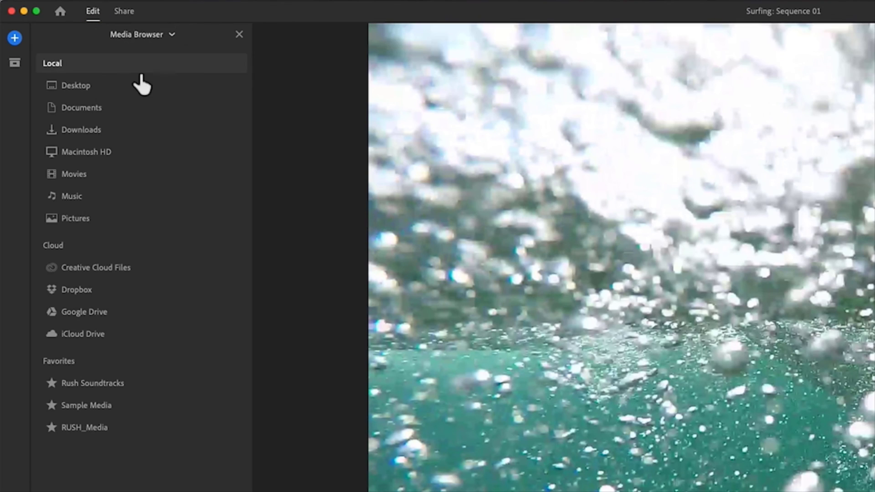
pyautogui.click(85, 178)
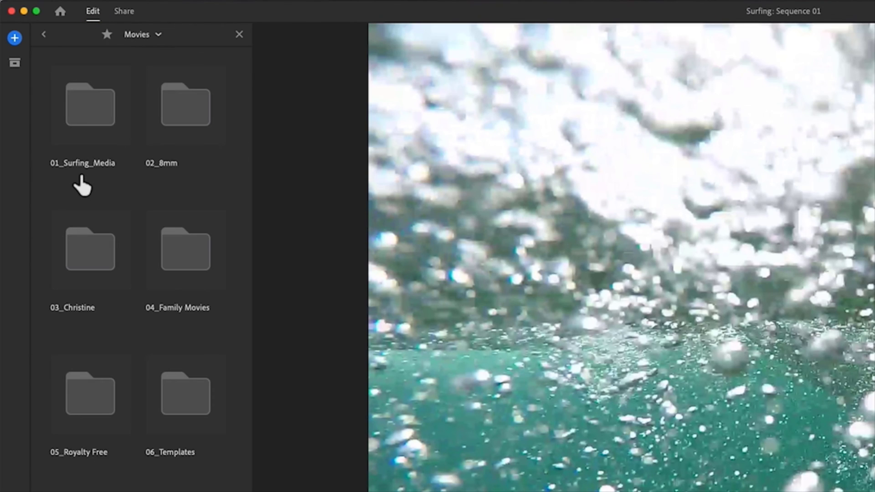
pyautogui.click(95, 114)
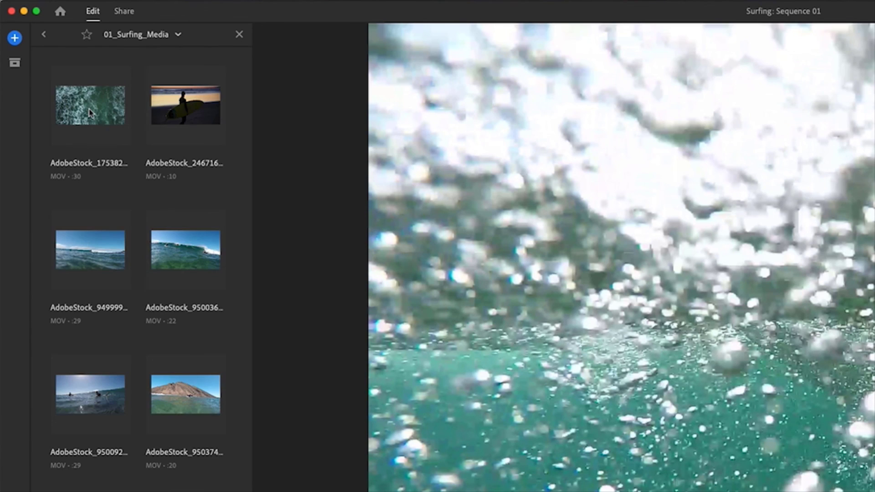
pyautogui.click(88, 35)
pyautogui.click(178, 35)
pyautogui.click(150, 54)
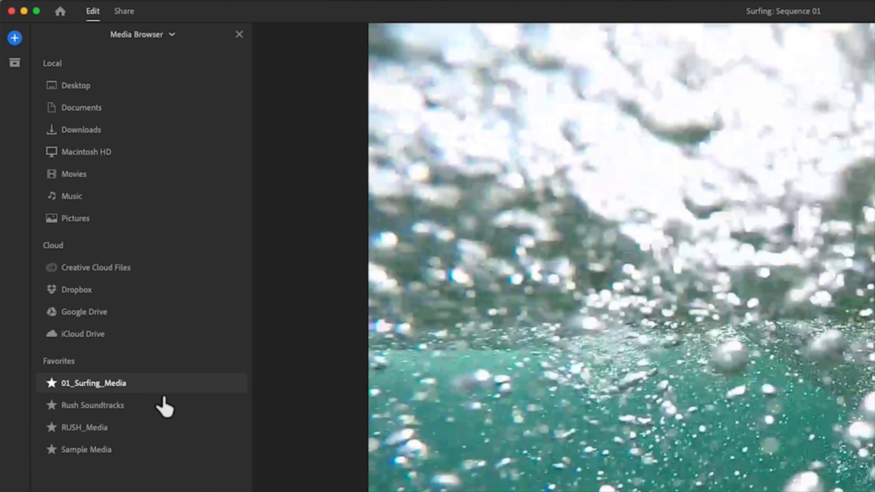
# Step: Add the AdobeStock_94999904, AdobeStock_95066853 and AdobeStock_246716521 clips from the 01_Surfing_Media favorite to the sequence, and show the project assets
pyautogui.click(96, 387)
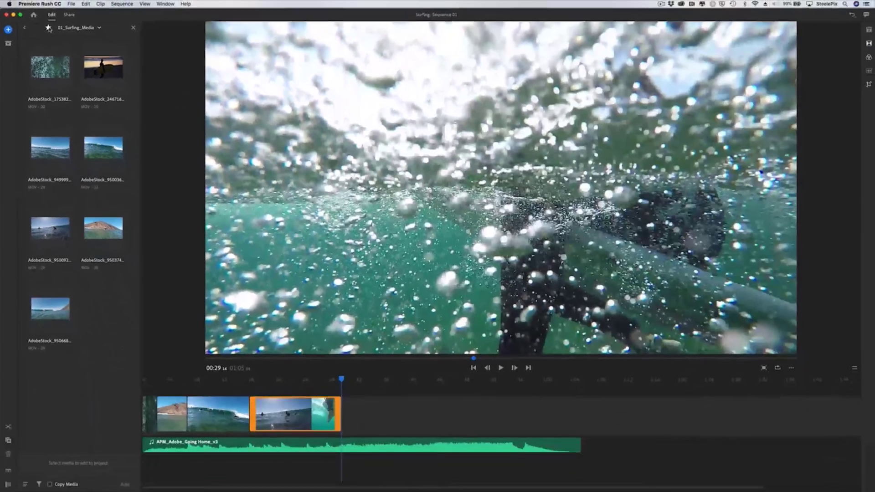
pyautogui.click(62, 154)
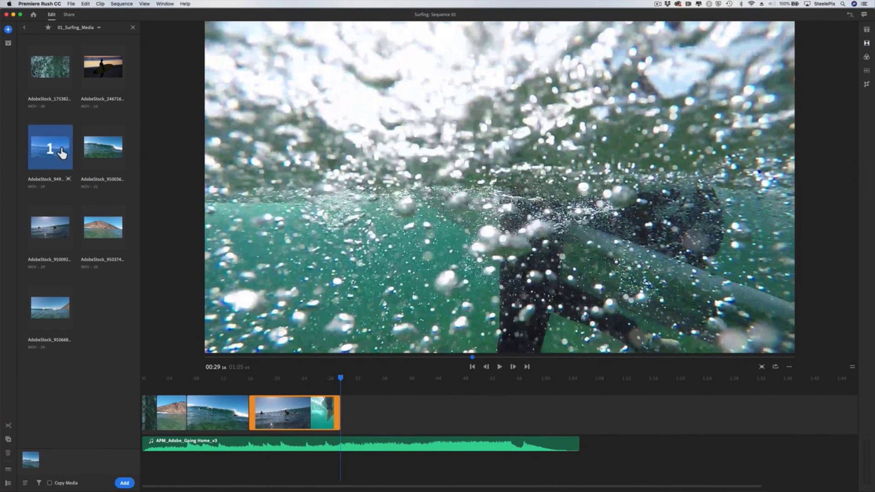
pyautogui.click(58, 317)
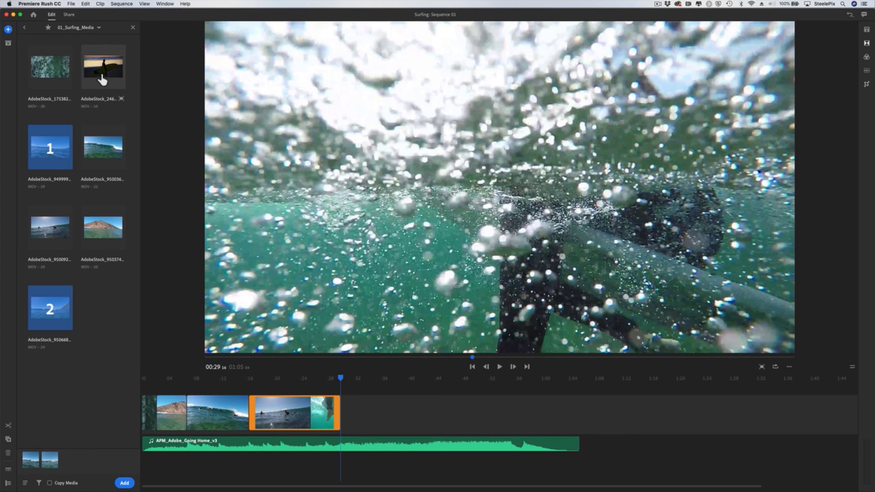
pyautogui.click(119, 76)
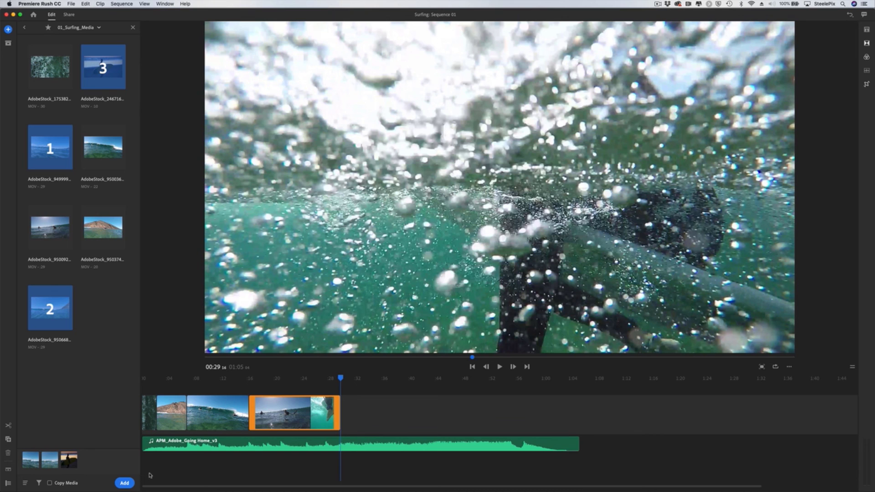
pyautogui.click(127, 483)
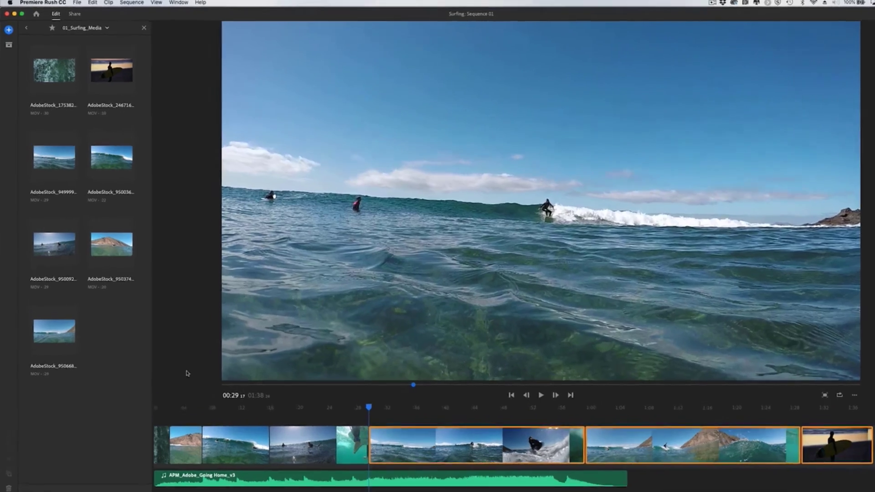
pyautogui.click(9, 44)
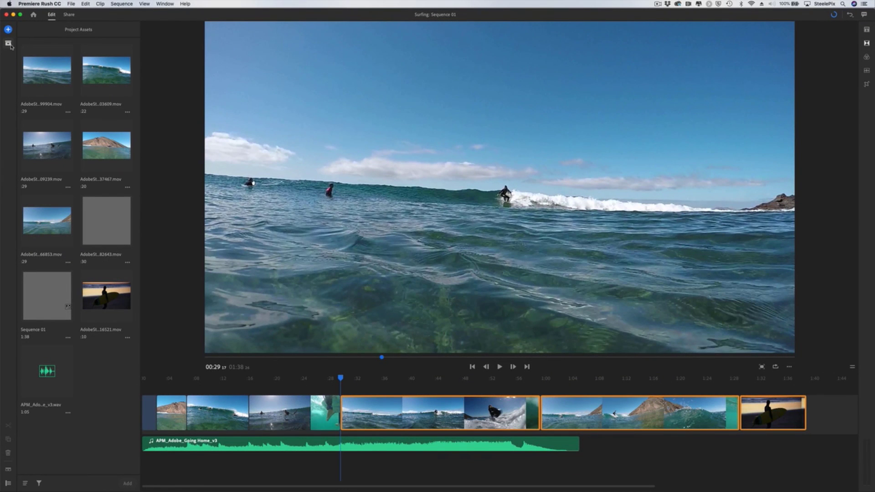
# Step: Take the three newly added clips off the timeline and restore them with Redo
pyautogui.press('Delete')
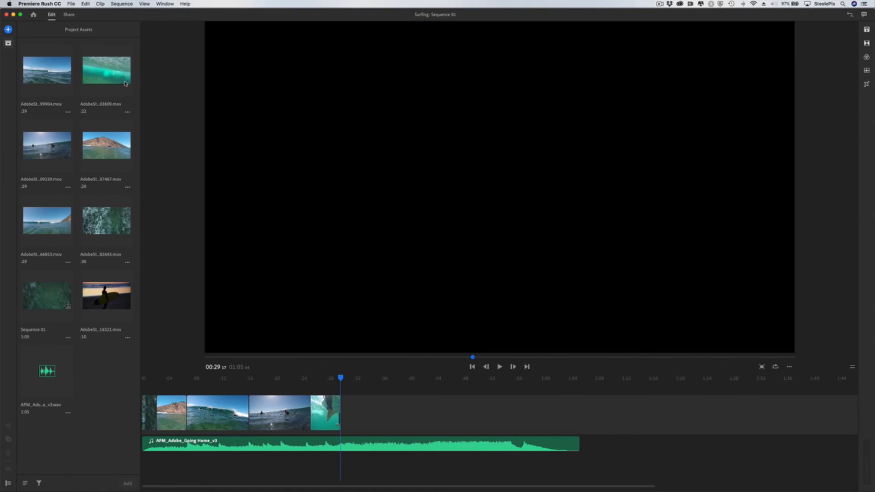
pyautogui.click(85, 3)
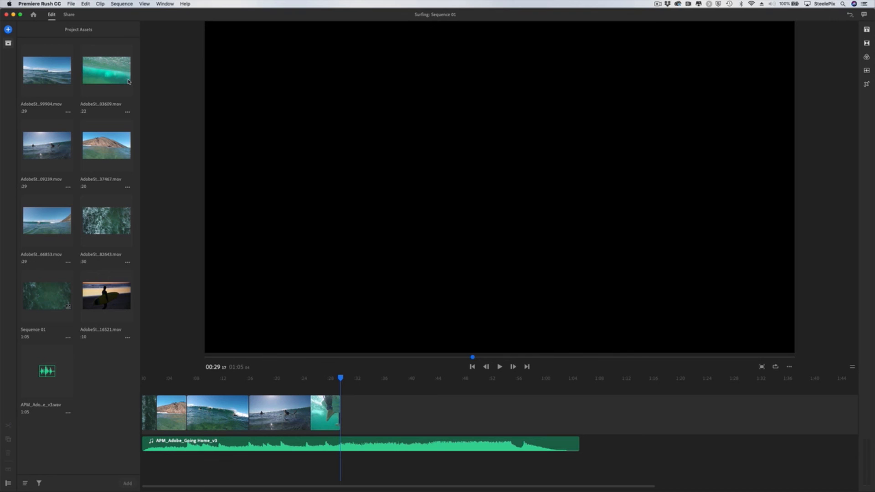
pyautogui.click(85, 3)
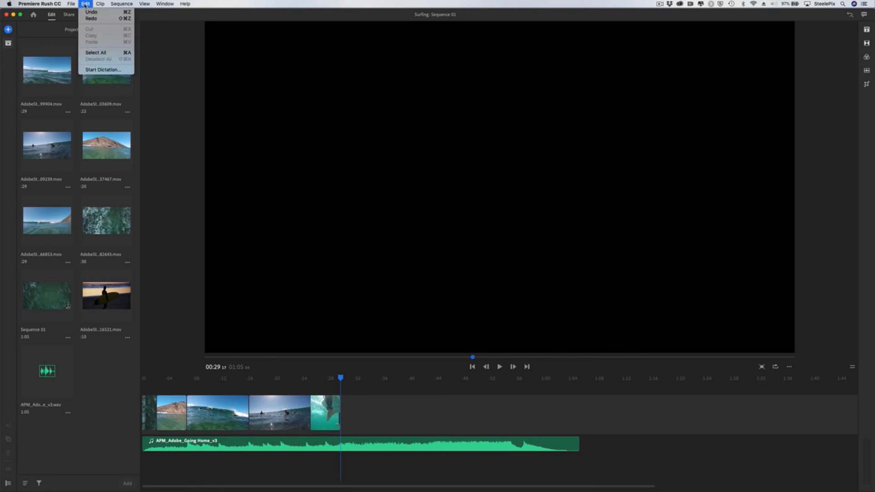
pyautogui.click(110, 19)
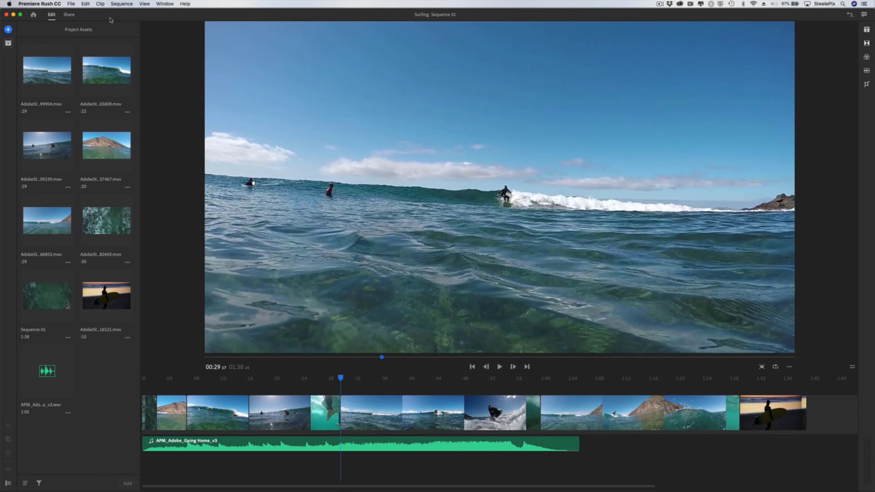